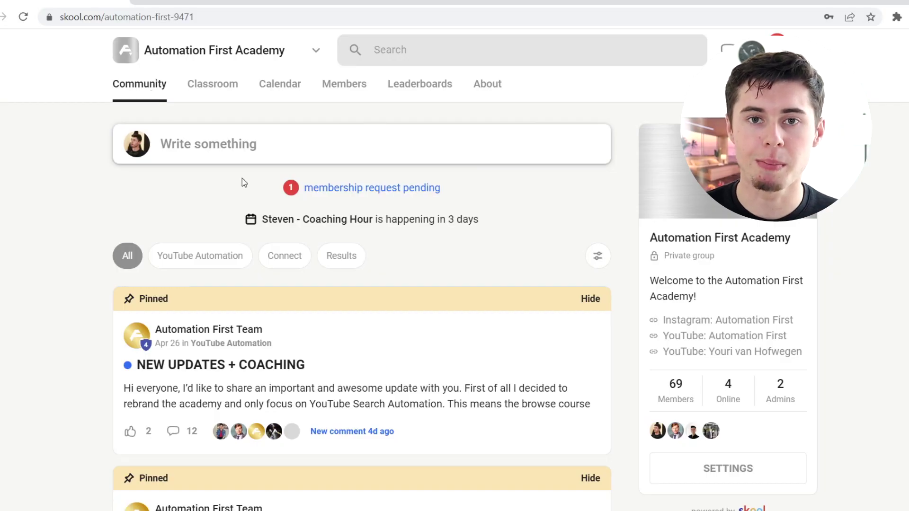
Scroll up and down through the community feed.
scroll(335, 299, "down", 5)
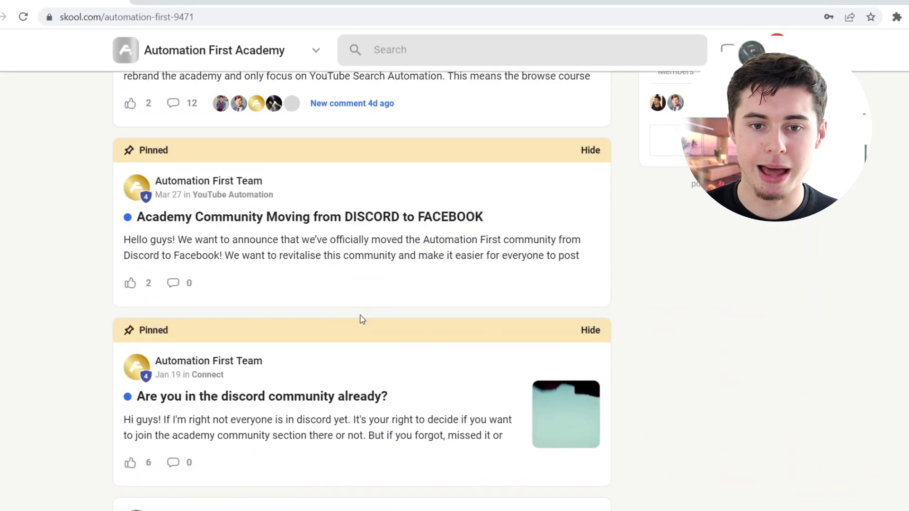
scroll(362, 318, "down", 4)
scroll(361, 319, "down", 8)
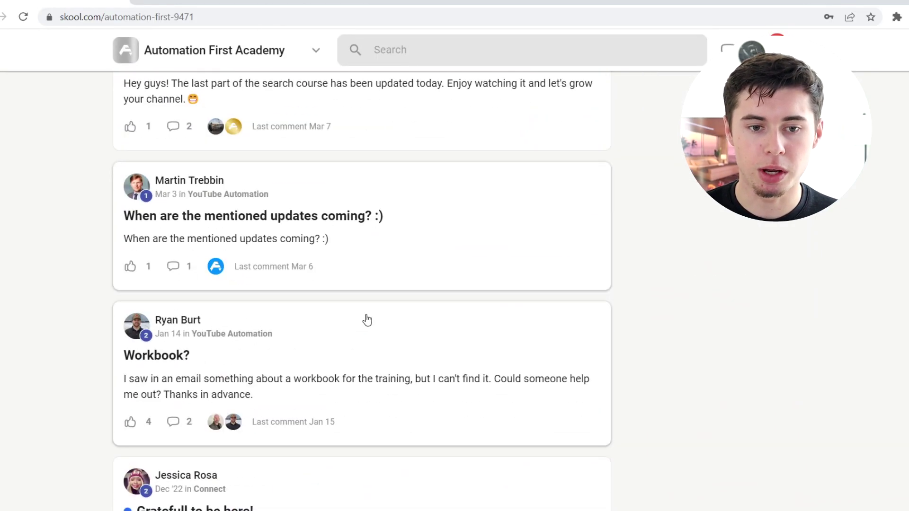
scroll(372, 323, "up", 17)
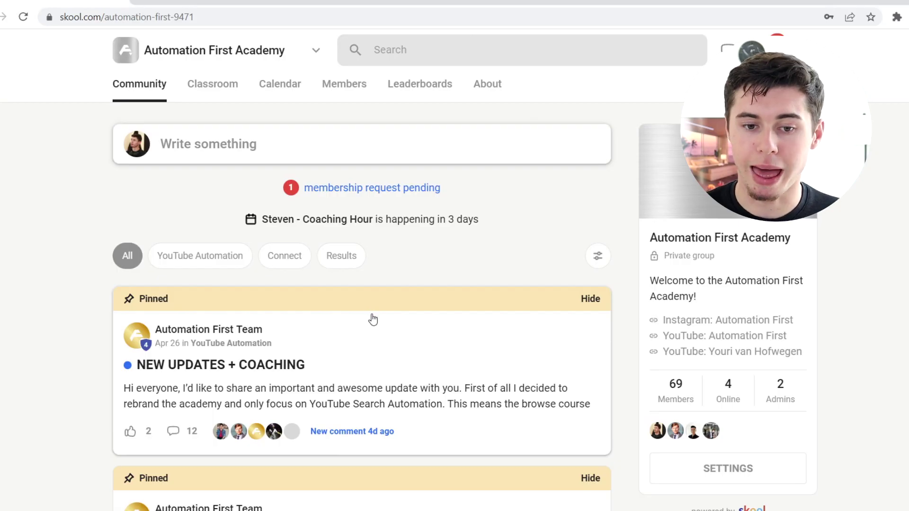
scroll(379, 382, "down", 3)
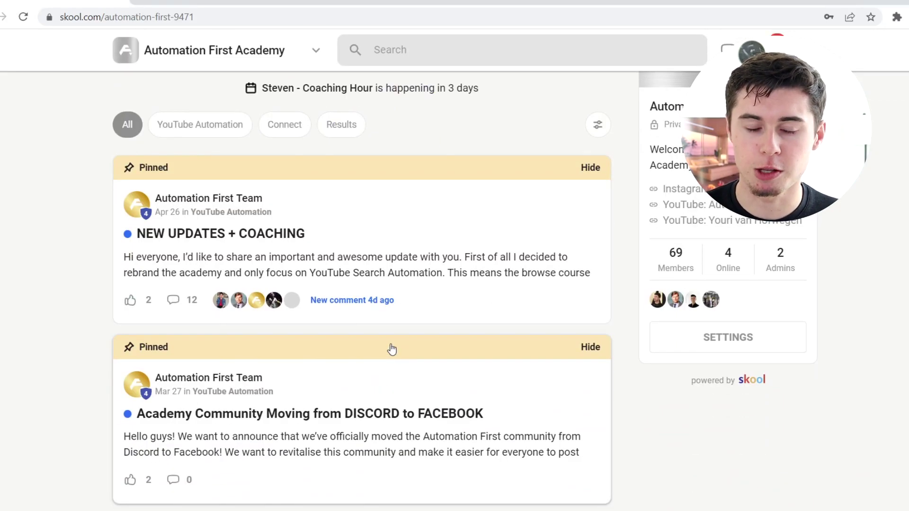
scroll(389, 322, "up", 3)
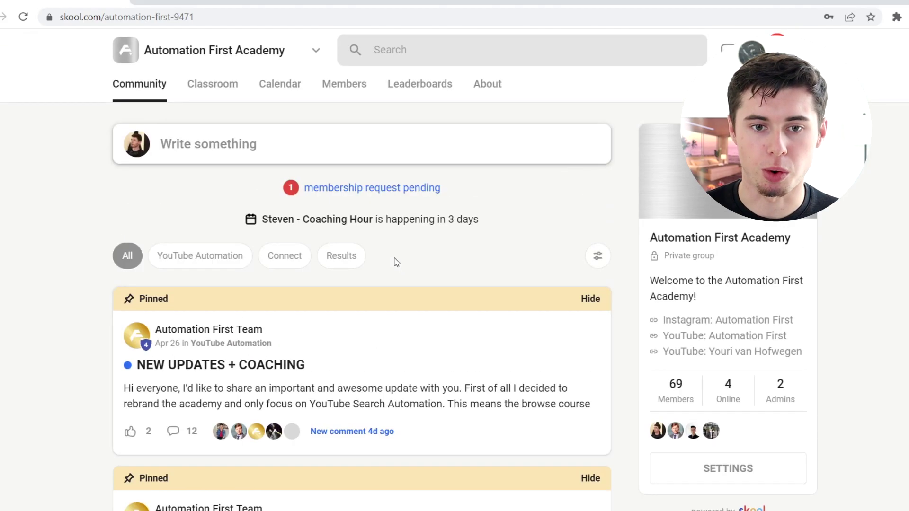
Start a new post titled 'YouTube all time high!' and leave the category list unchosen.
left_click(260, 149)
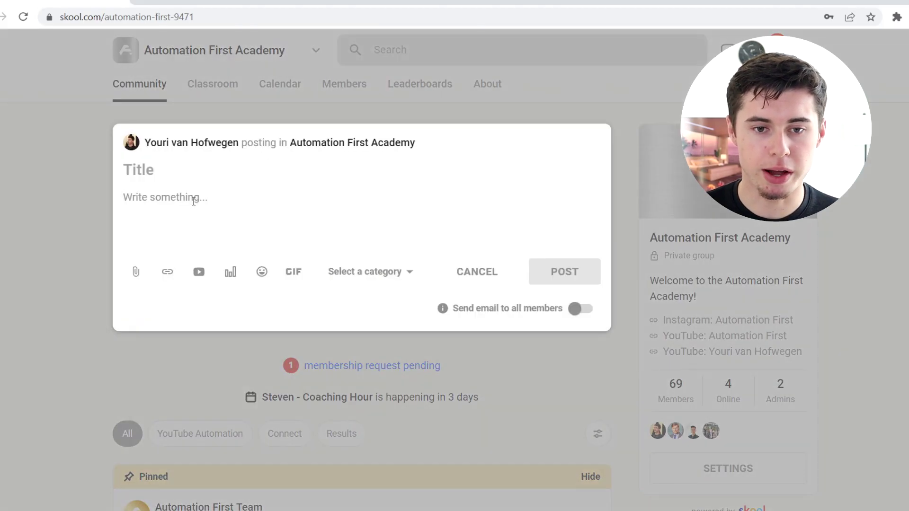
left_click(179, 175)
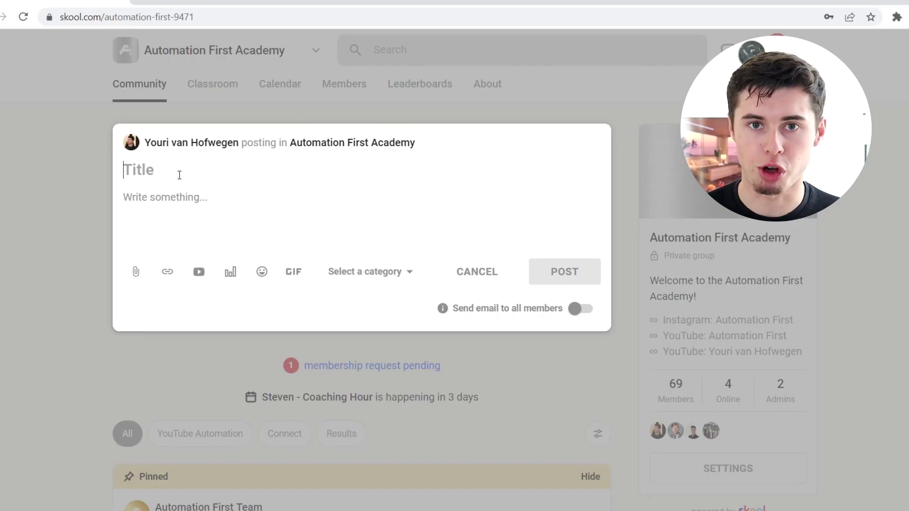
type("Yo")
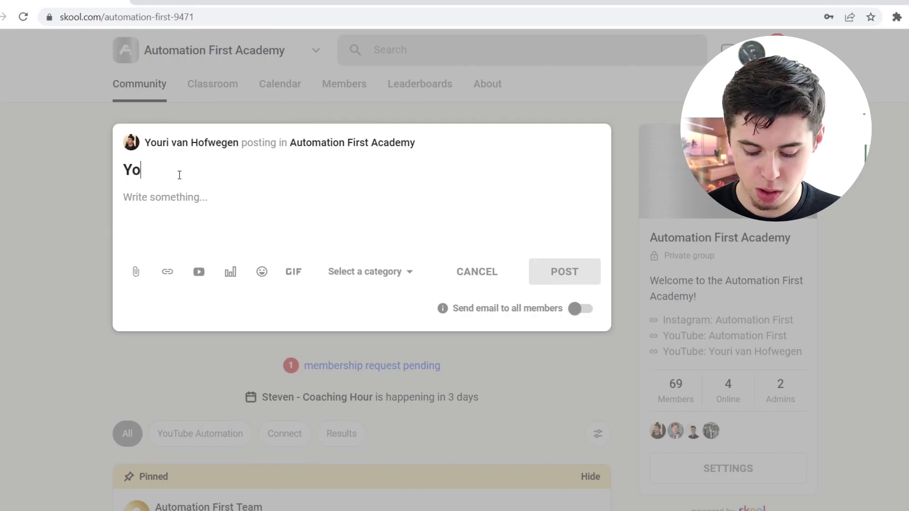
type("uTube all time ")
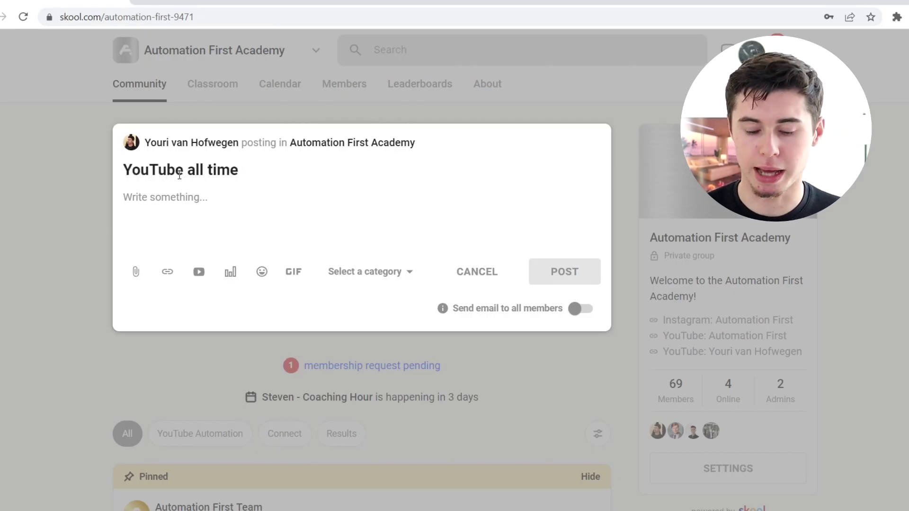
type("high!")
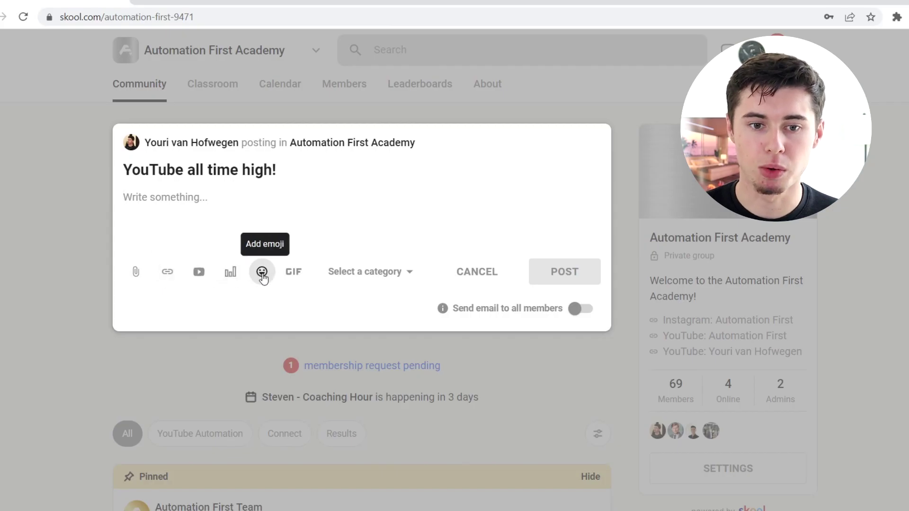
left_click(392, 278)
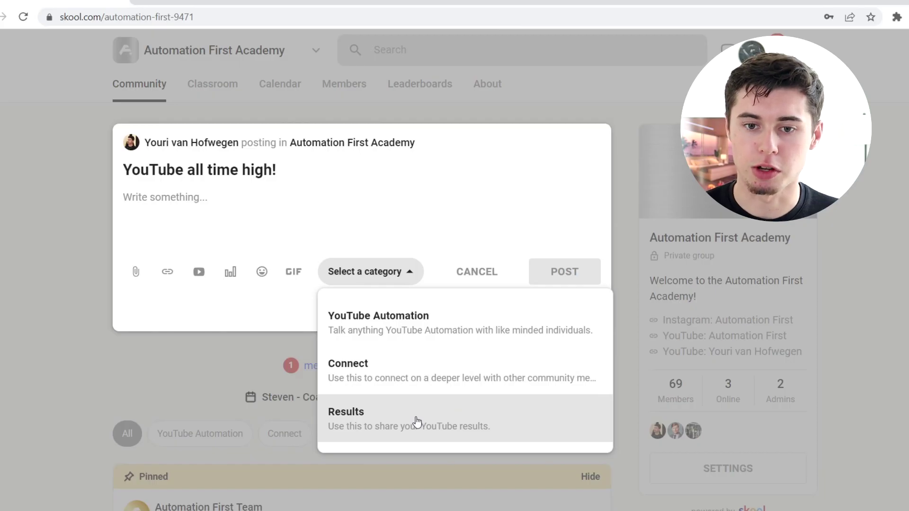
left_click(664, 256)
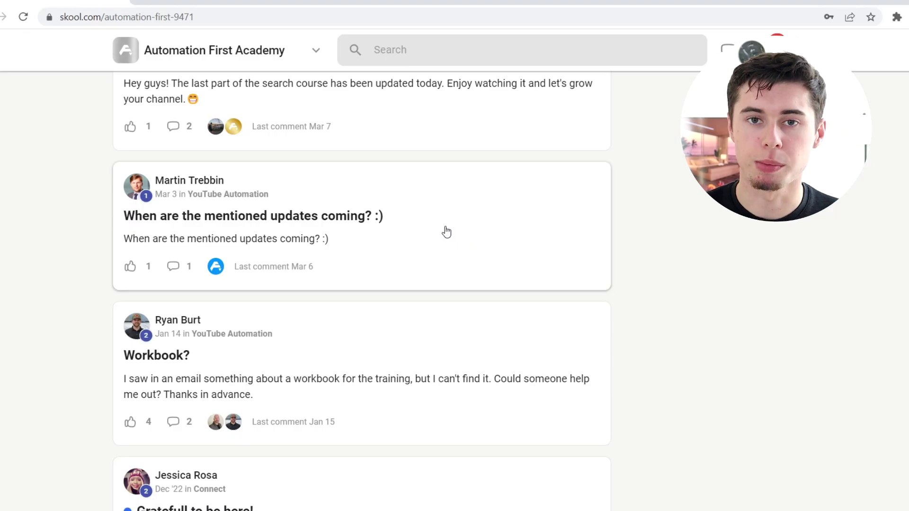
Open the post asking when updates are coming, type 'type' as a comment, and close without posting.
left_click(416, 232)
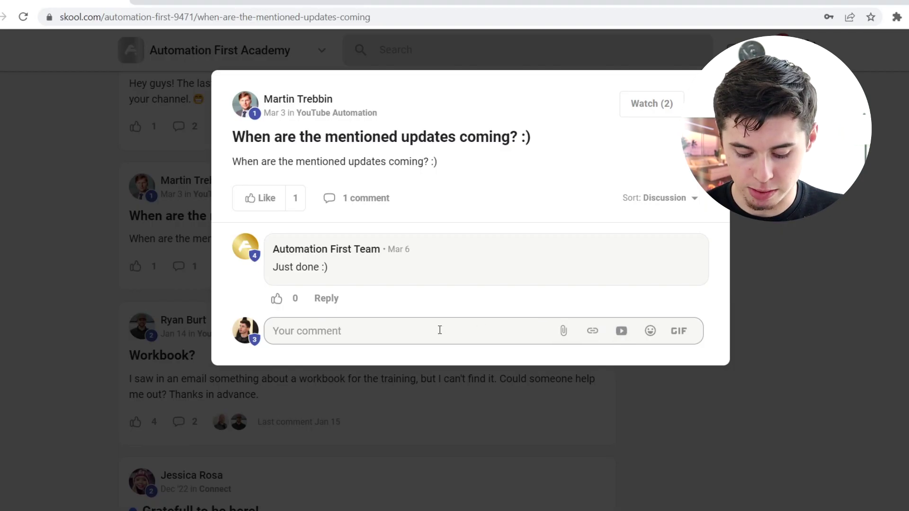
type("type here")
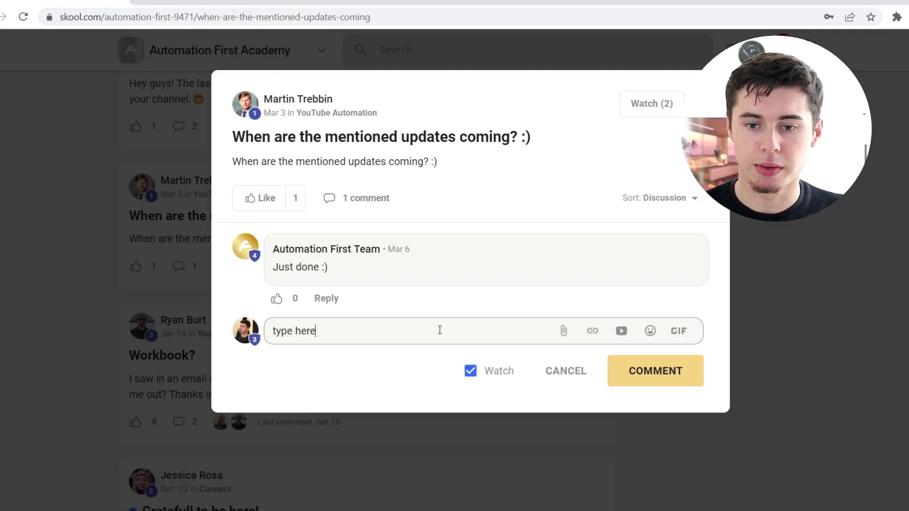
key("Escape")
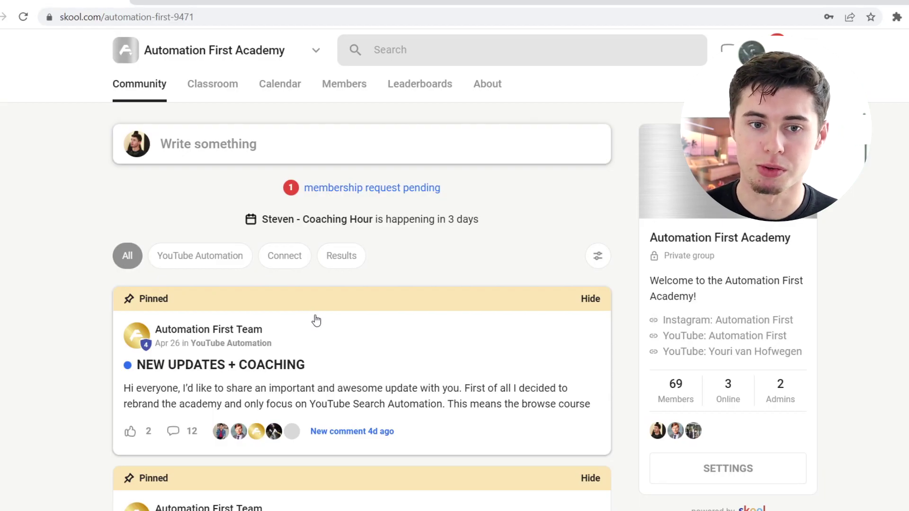
In Classroom, peek into START HERE, return to the grid, and open the Search Automation Course.
left_click(212, 85)
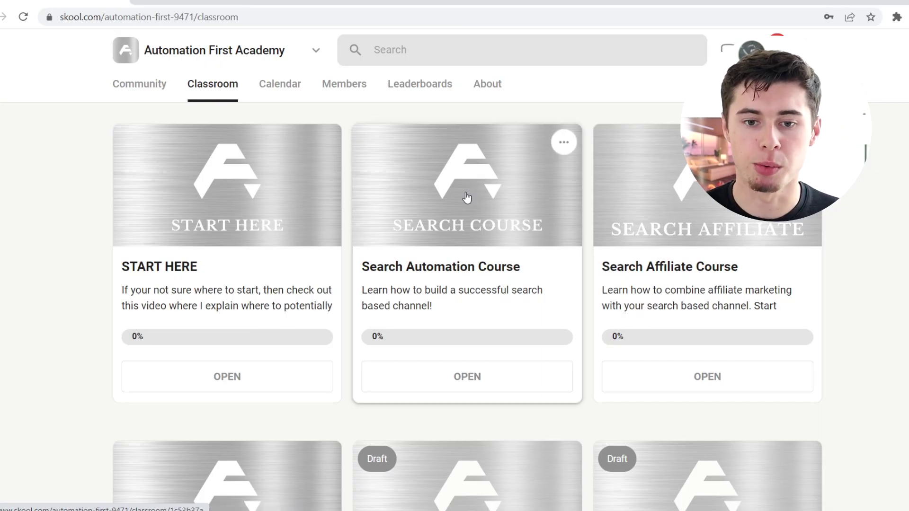
left_click(221, 283)
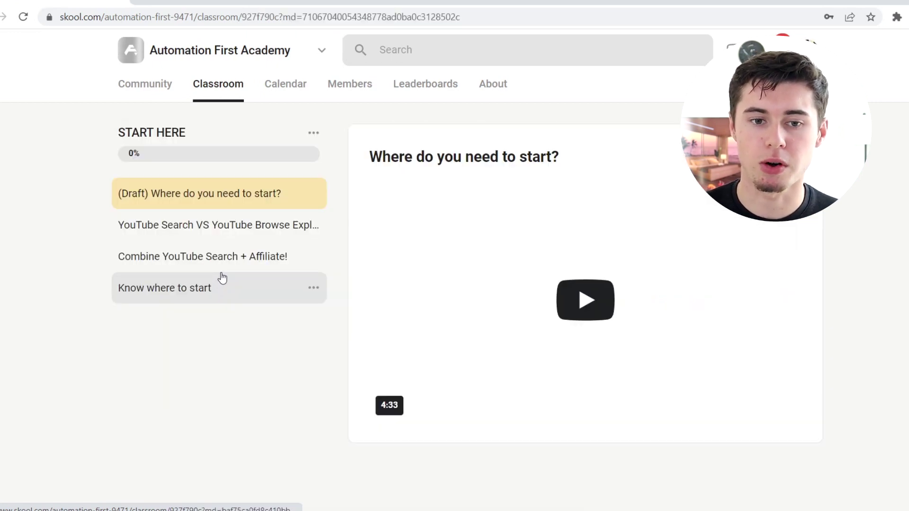
left_click(3, 16)
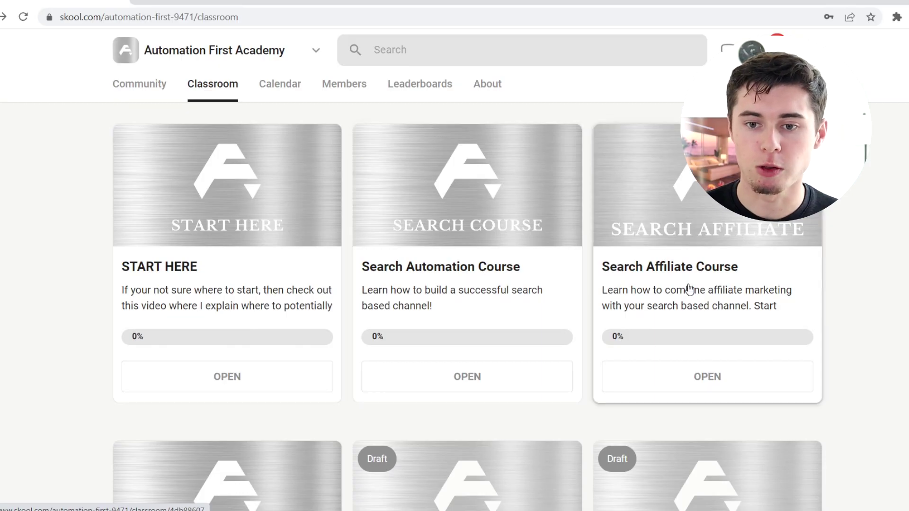
scroll(695, 284, "down", 15)
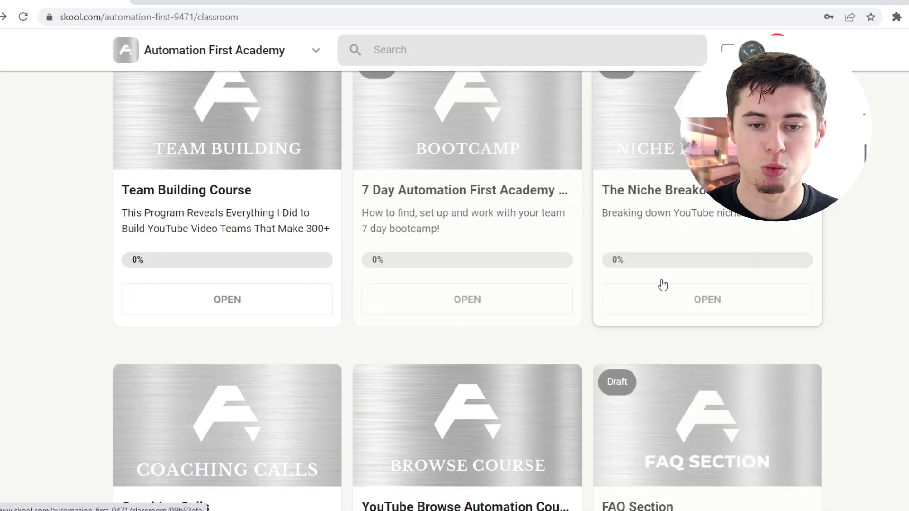
scroll(599, 296, "up", 15)
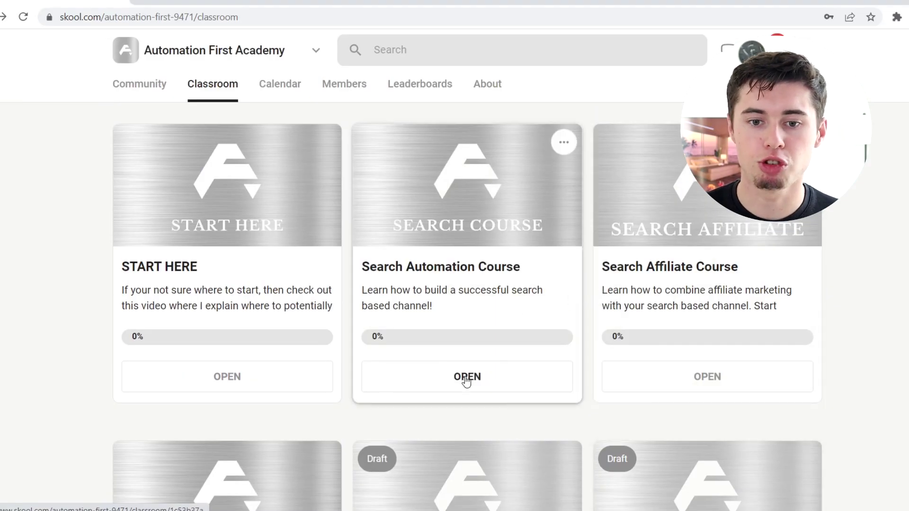
left_click(466, 378)
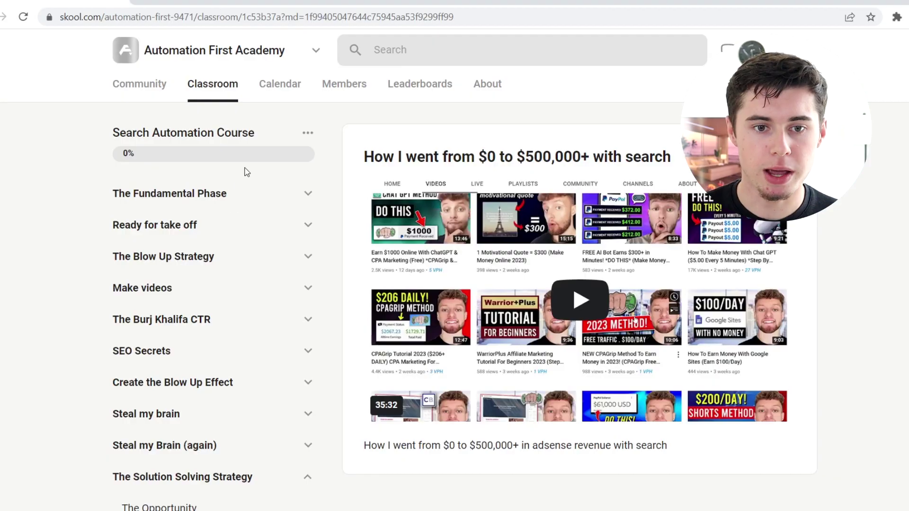
Open the Understanding the Format lesson under The Fundamental Phase and play it at 1080p.
left_click(210, 191)
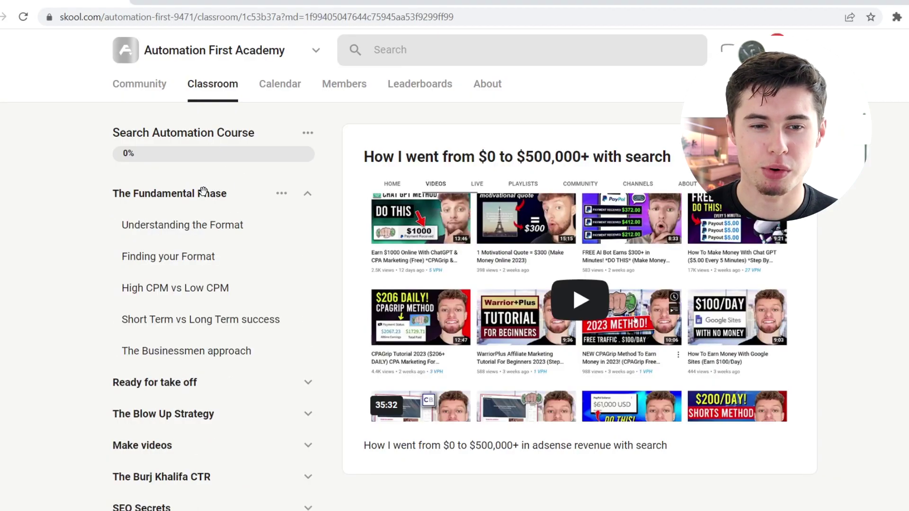
left_click(231, 228)
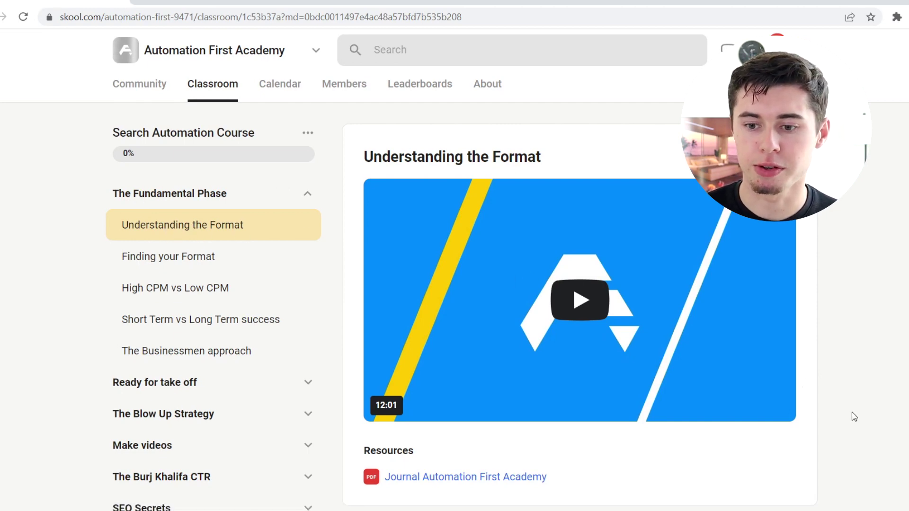
left_click(608, 331)
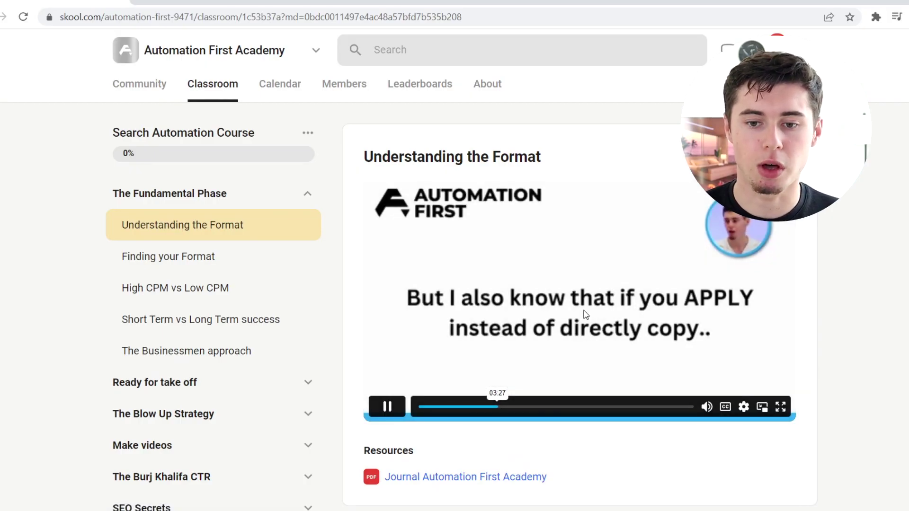
left_click(744, 407)
left_click(746, 348)
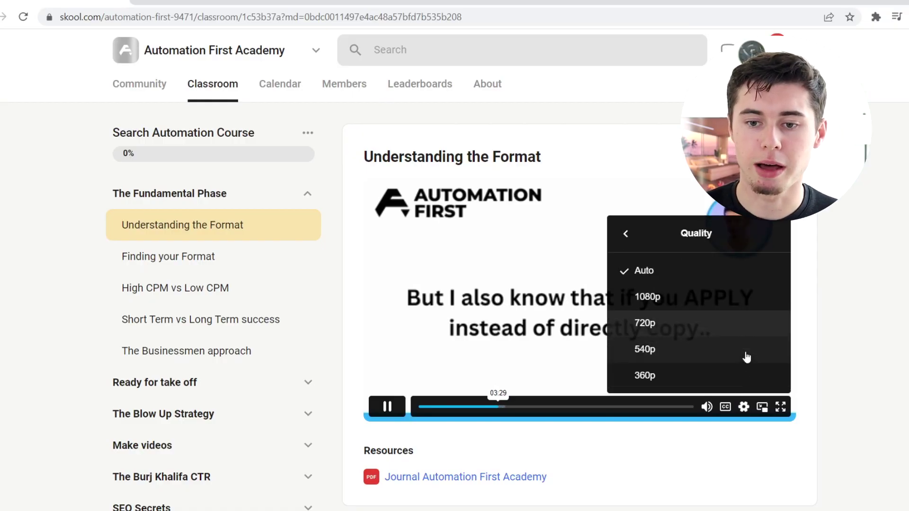
left_click(694, 279)
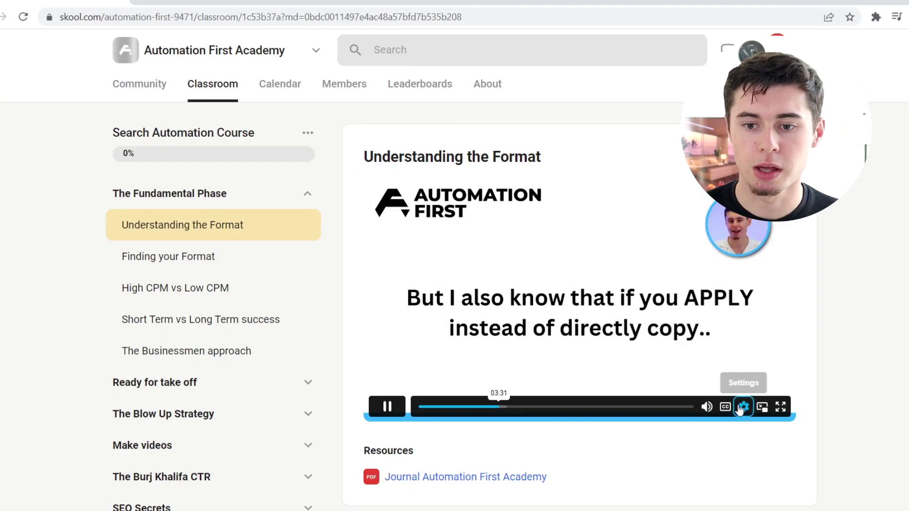
Check the video's quality and playback speed options, then watch full screen briefly.
left_click(742, 408)
left_click(749, 349)
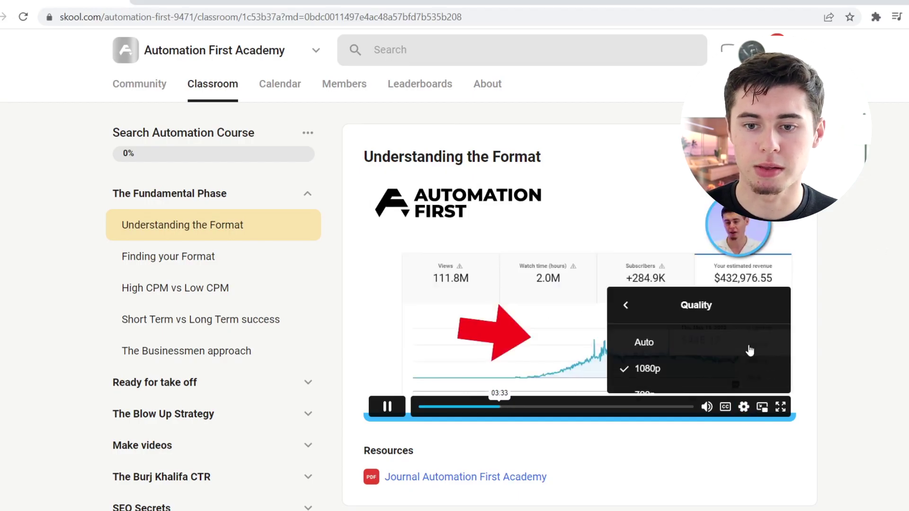
left_click(744, 407)
left_click(743, 406)
left_click(736, 373)
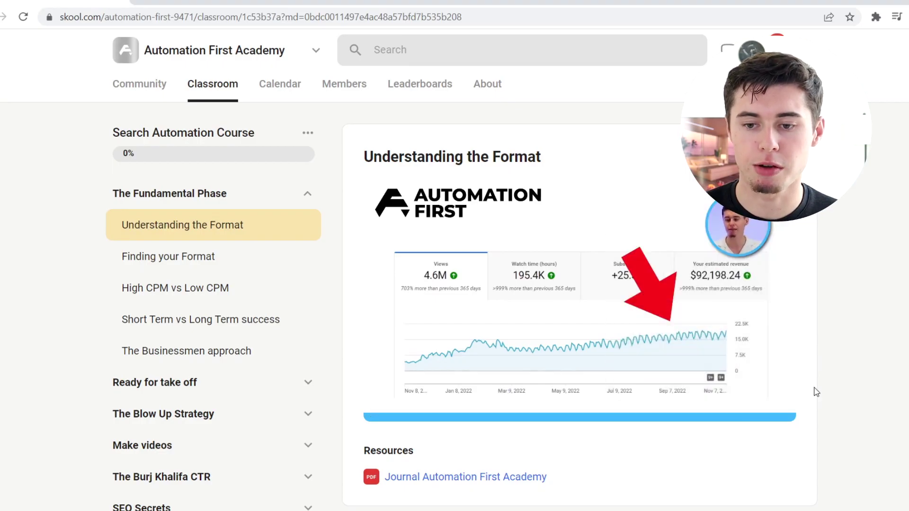
left_click(781, 407)
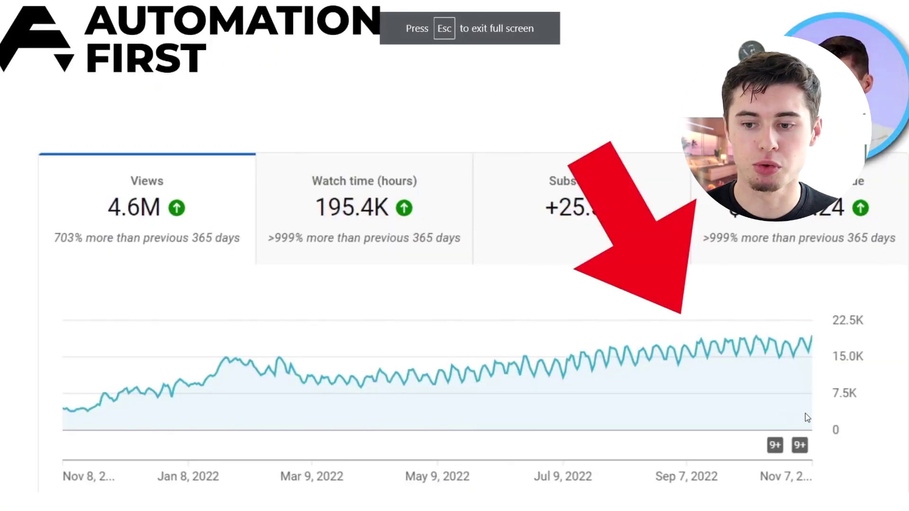
key("Escape")
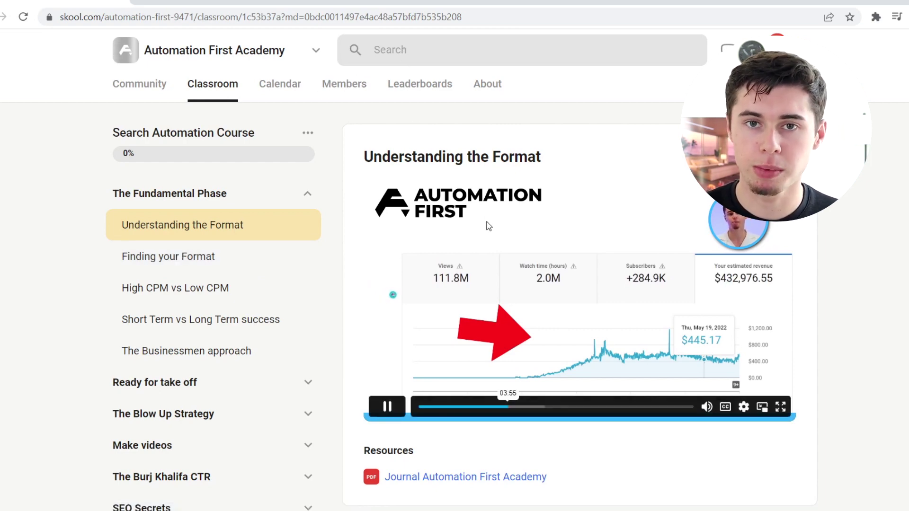
Step through Finding your Format, High CPM vs Low CPM, Short Term vs Long Term success, and The Businessmen approach.
left_click(199, 258)
left_click(226, 289)
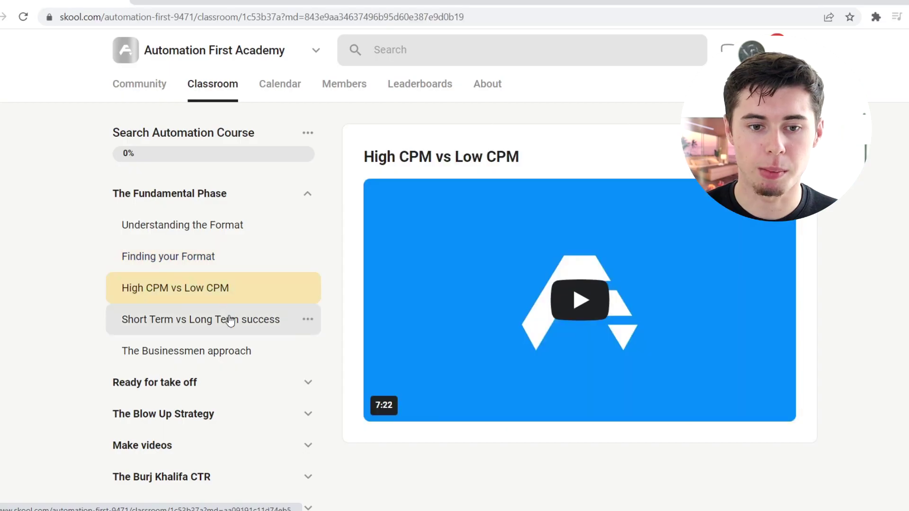
left_click(236, 319)
left_click(237, 350)
scroll(255, 312, "down", 4)
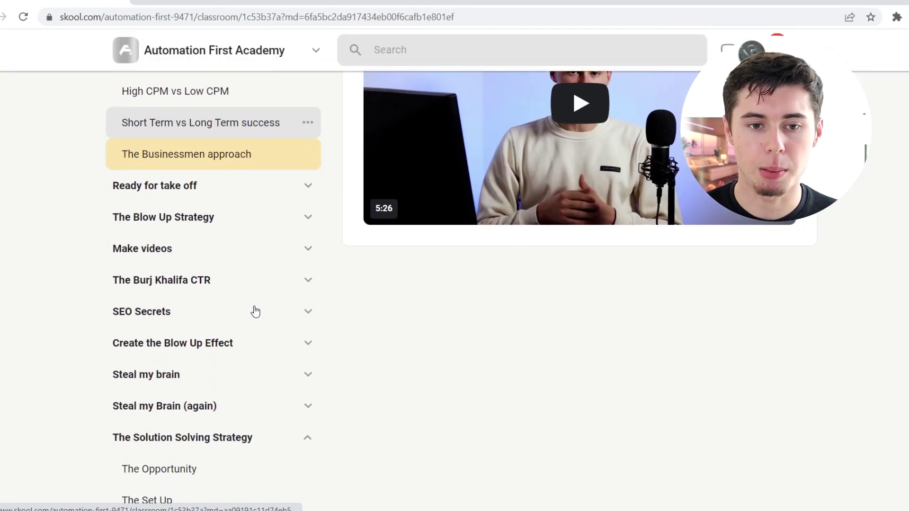
Expand the Ready for take off section, then return to the Classroom course grid.
left_click(306, 186)
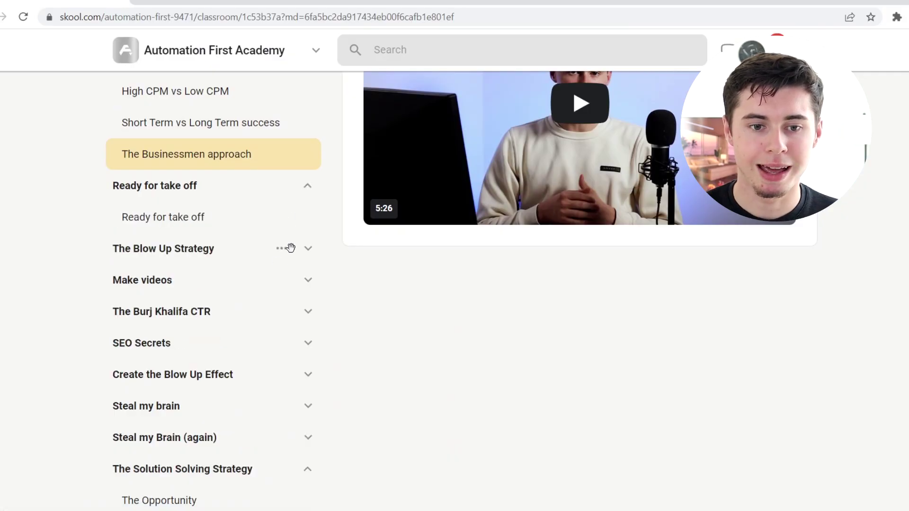
scroll(279, 284, "down", 4)
scroll(278, 303, "up", 3)
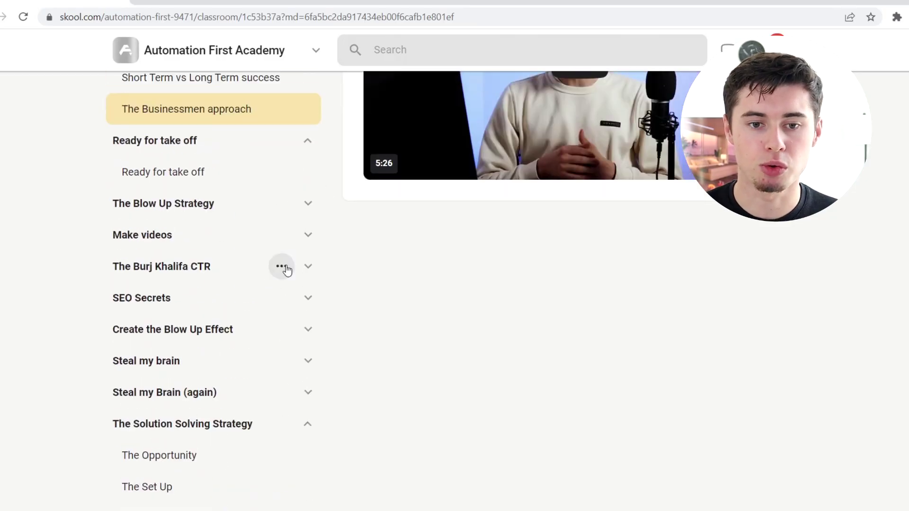
scroll(304, 290, "down", 3)
scroll(375, 304, "up", 8)
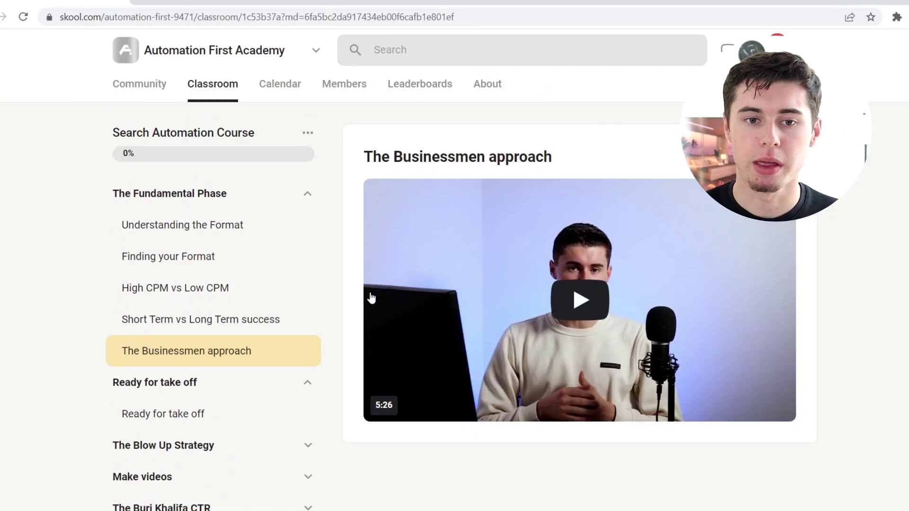
left_click(219, 103)
Look over the Add course name and description fields without creating a course, then open Coaching Calls.
scroll(377, 216, "down", 18)
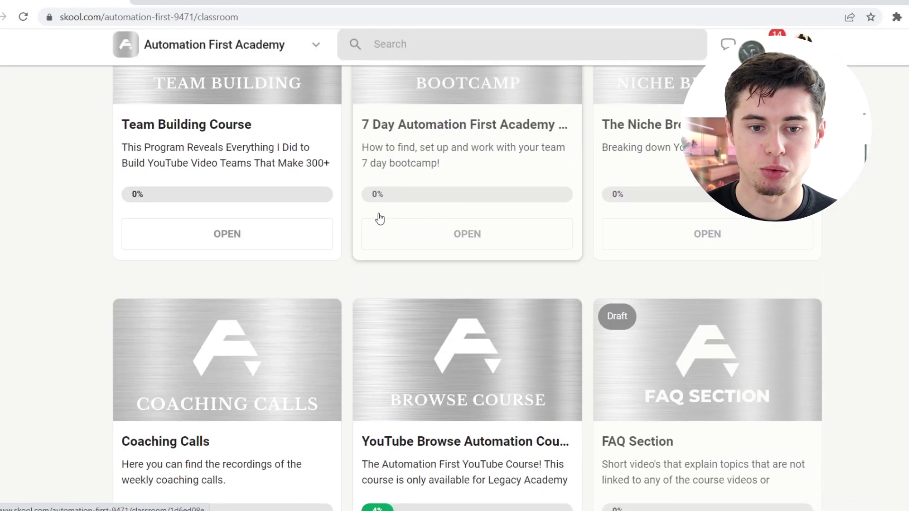
left_click(232, 308)
left_click(363, 112)
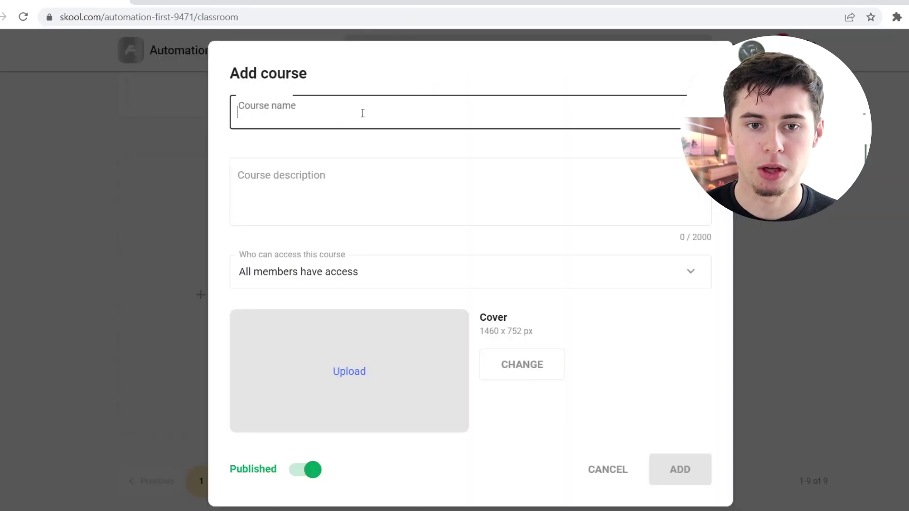
left_click(349, 187)
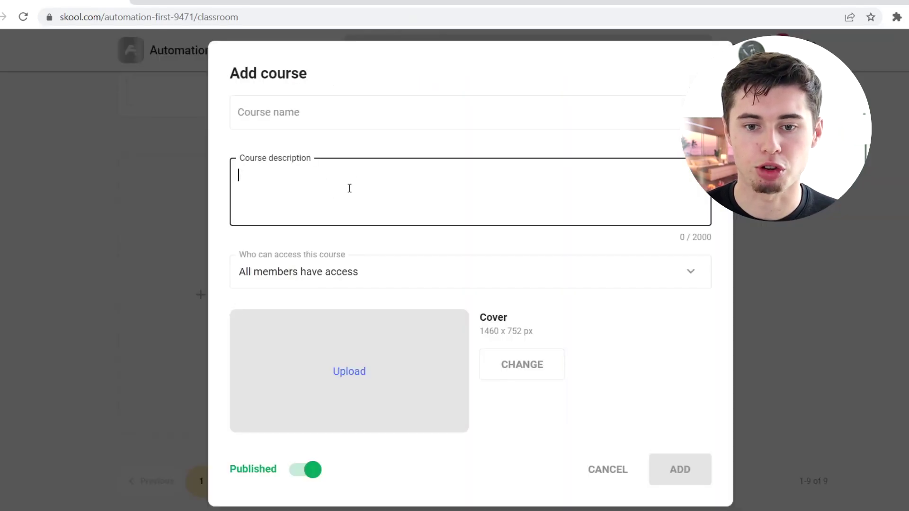
key("shift+Tab")
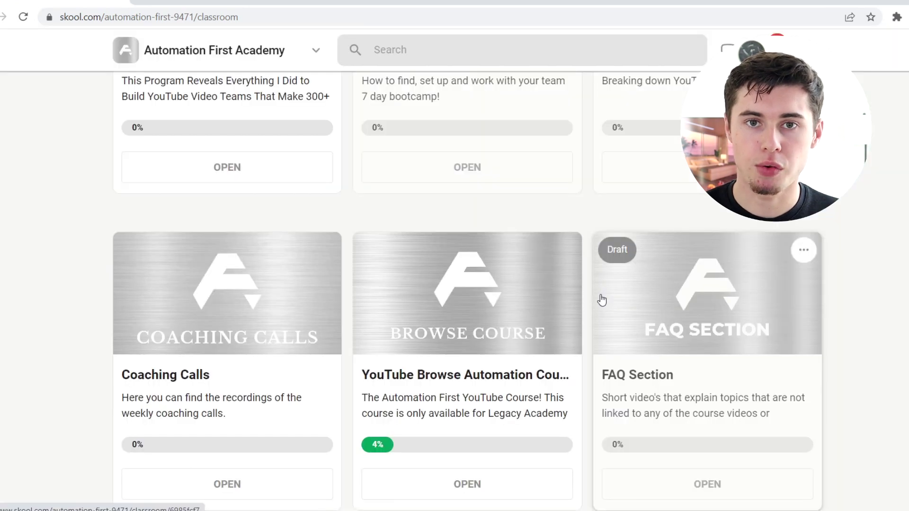
scroll(600, 294, "down", 3)
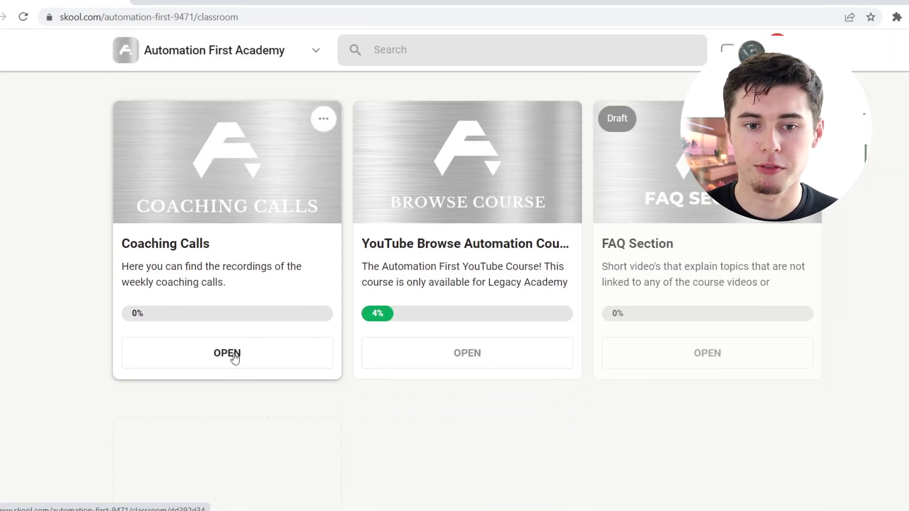
left_click(234, 358)
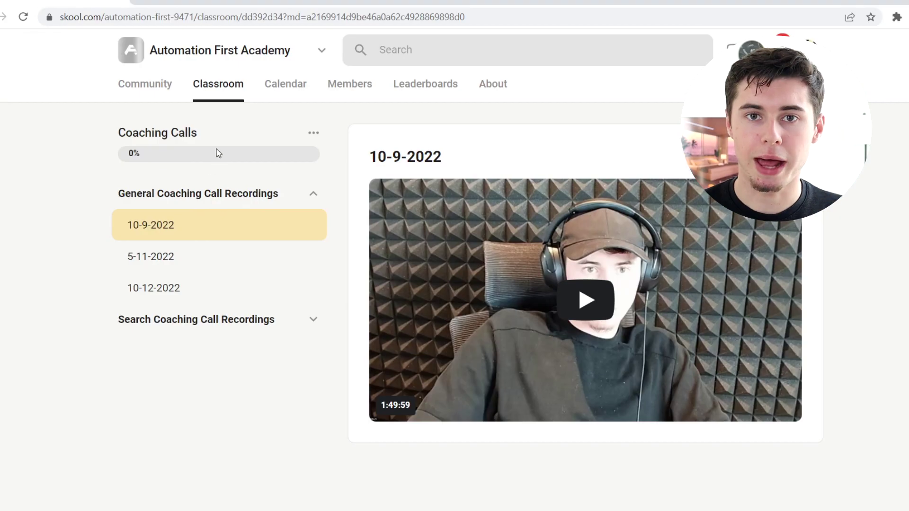
Add a new module to Coaching Calls and rename it 'Test 123'.
left_click(314, 135)
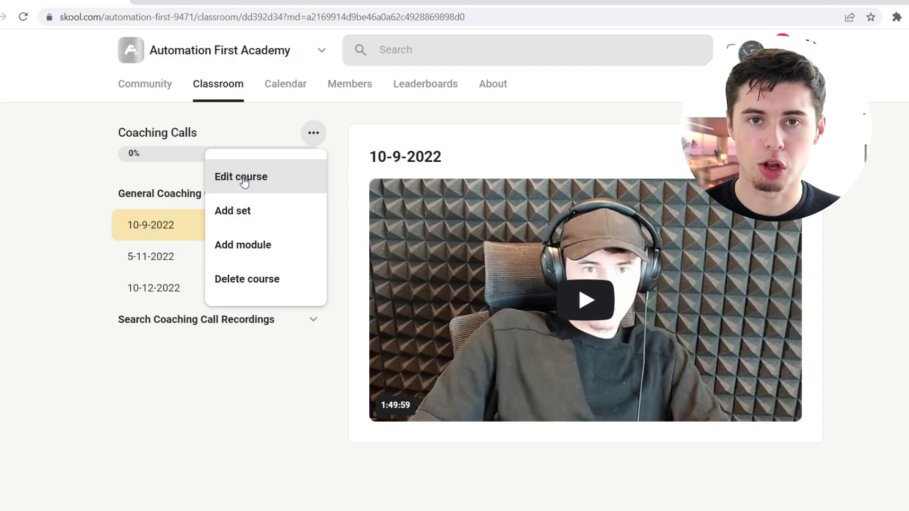
left_click(254, 244)
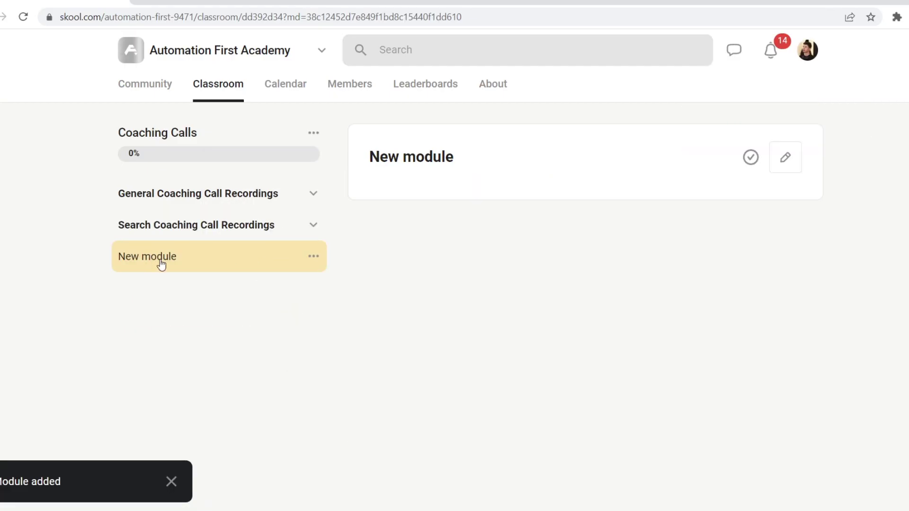
left_click(785, 159)
left_click_drag(531, 163, 293, 161)
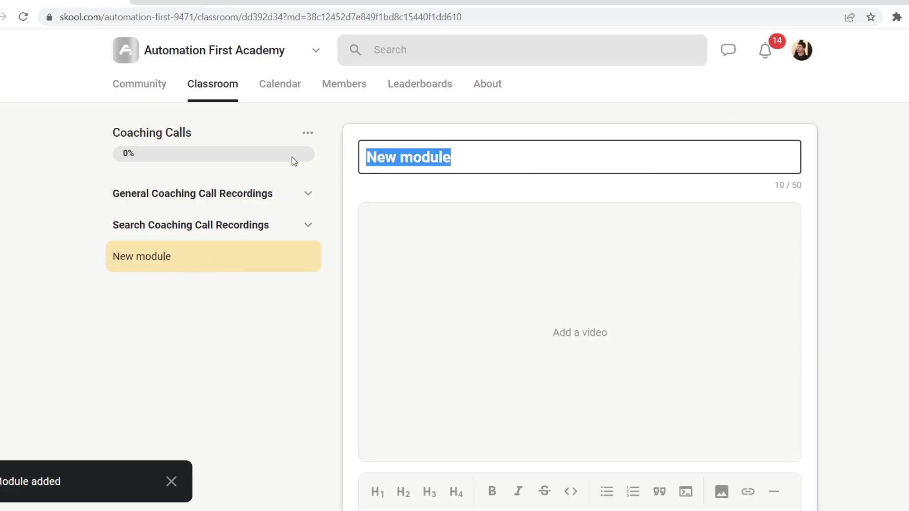
key("BackSpace")
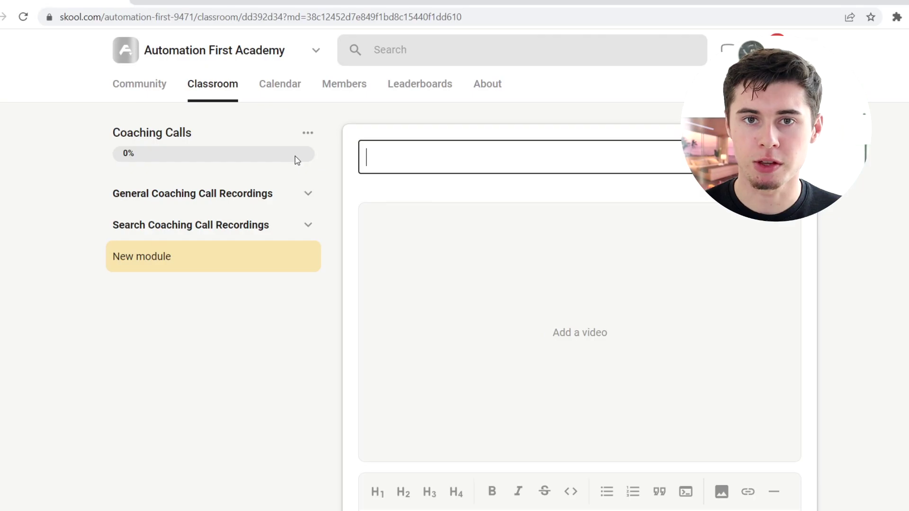
type("Test 123")
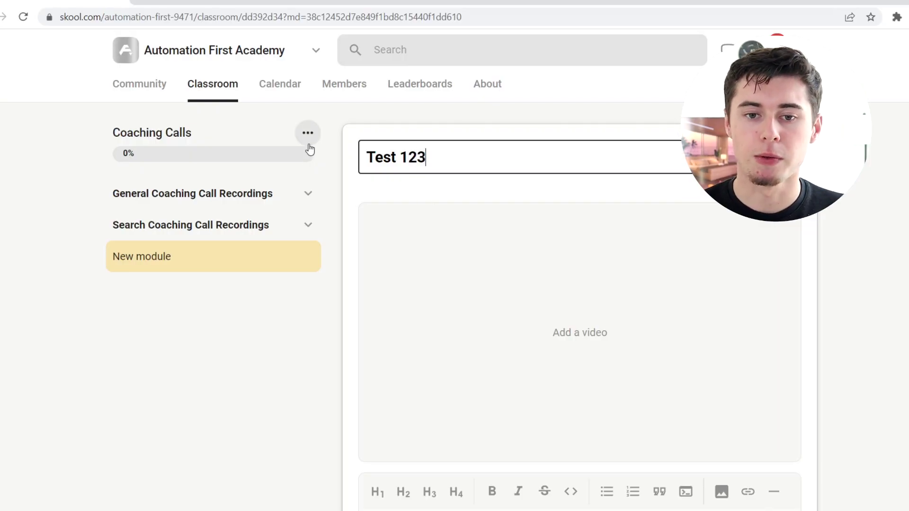
Paste a YouTube link into the module's Add a video dialog and confirm the embed.
scroll(549, 195, "down", 3)
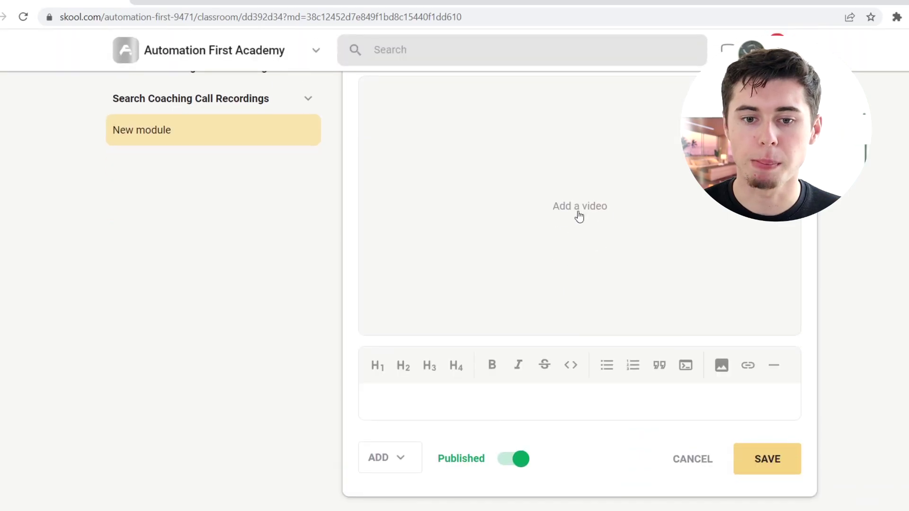
left_click(586, 212)
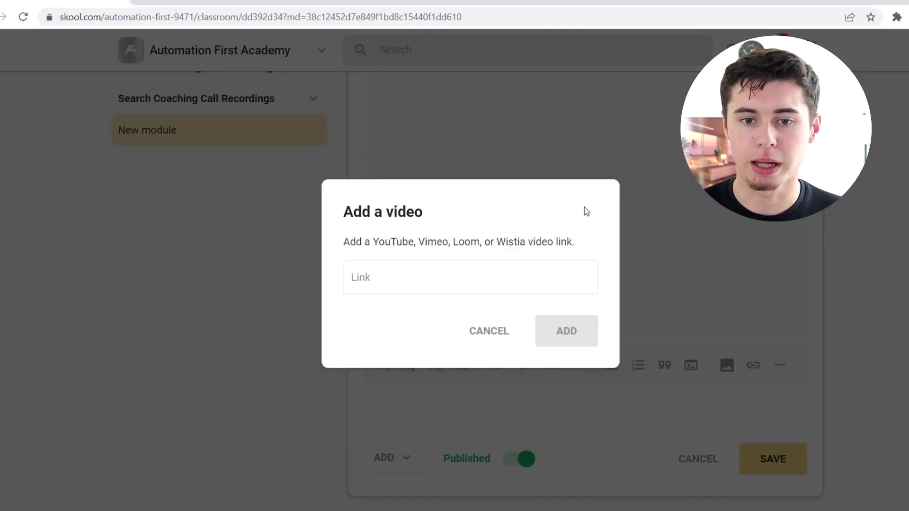
left_click(471, 282)
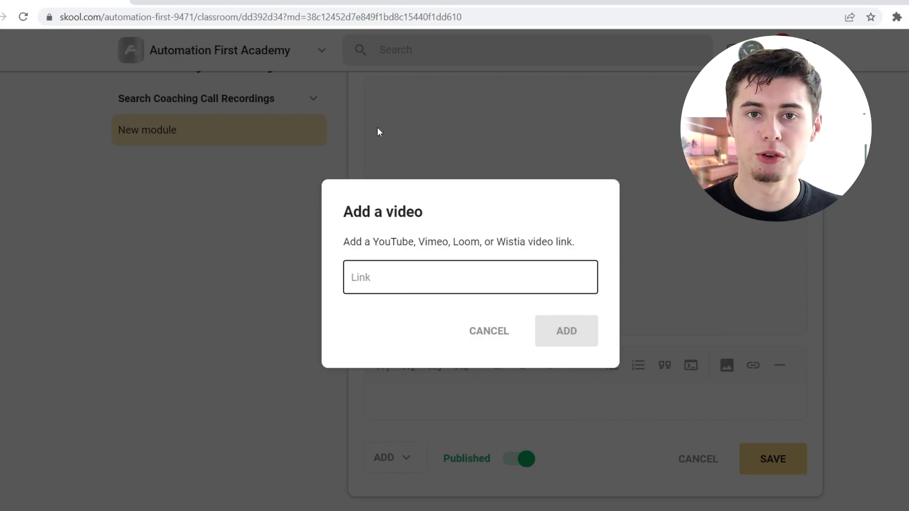
type("https://www.youtube.com/watch?v=p1m0tc1g8HE")
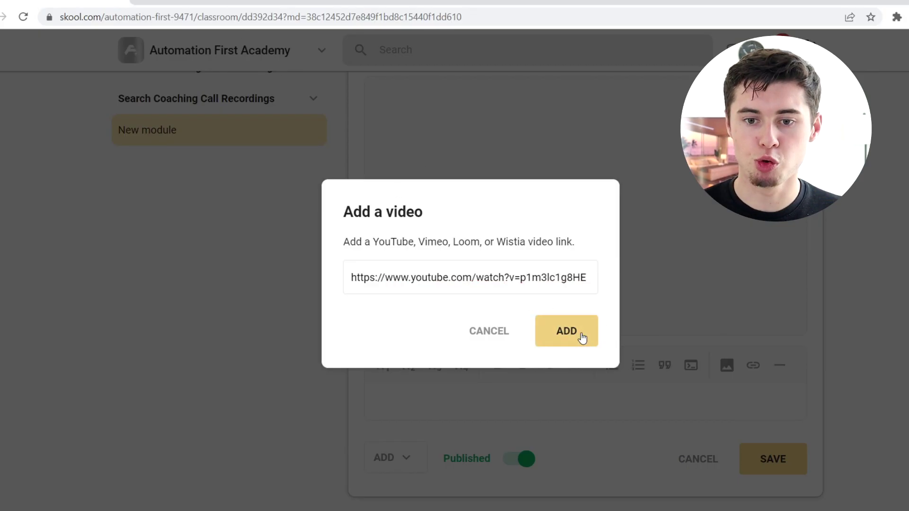
left_click(582, 338)
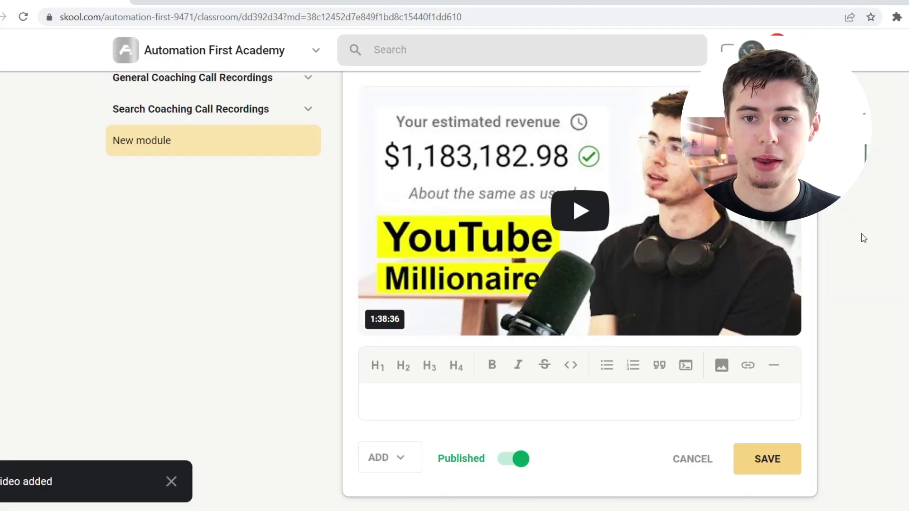
Save the Test 123 module with its embedded 1:38:36 YouTube video.
scroll(860, 232, "up", 2)
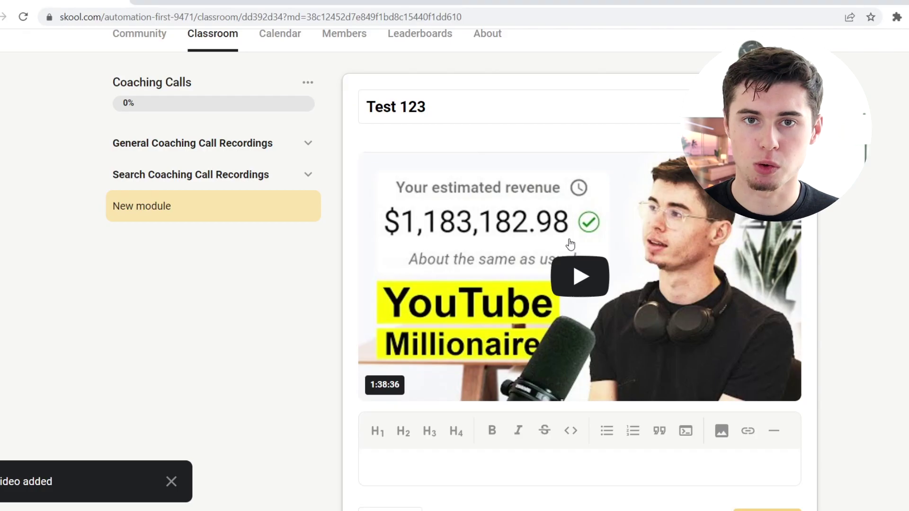
scroll(481, 400, "down", 2)
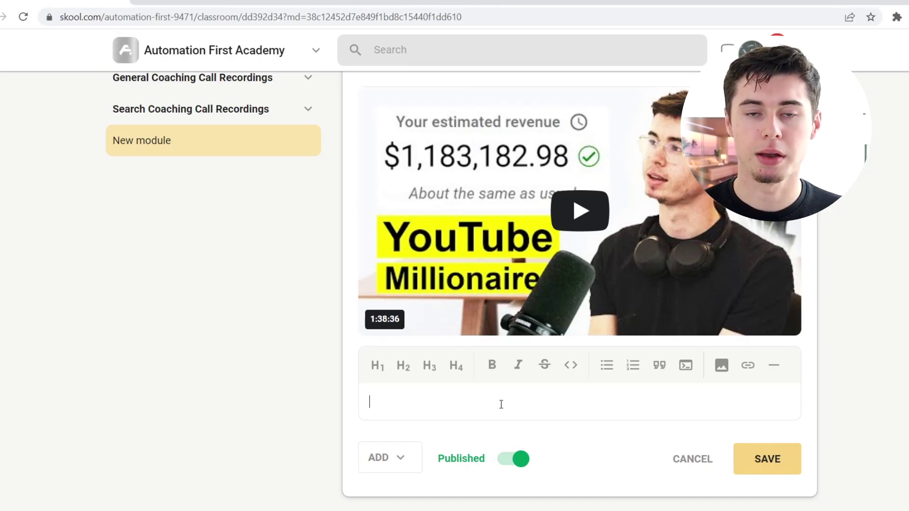
left_click(398, 401)
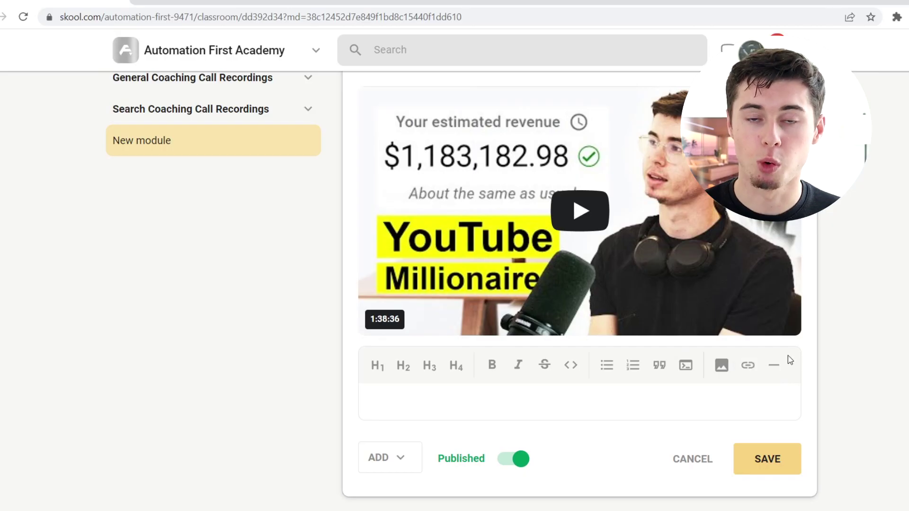
left_click(772, 464)
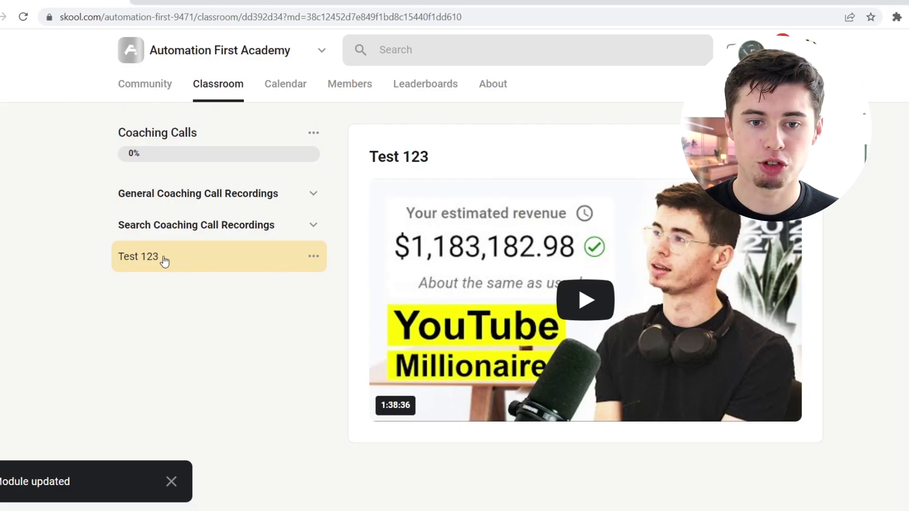
left_click(313, 257)
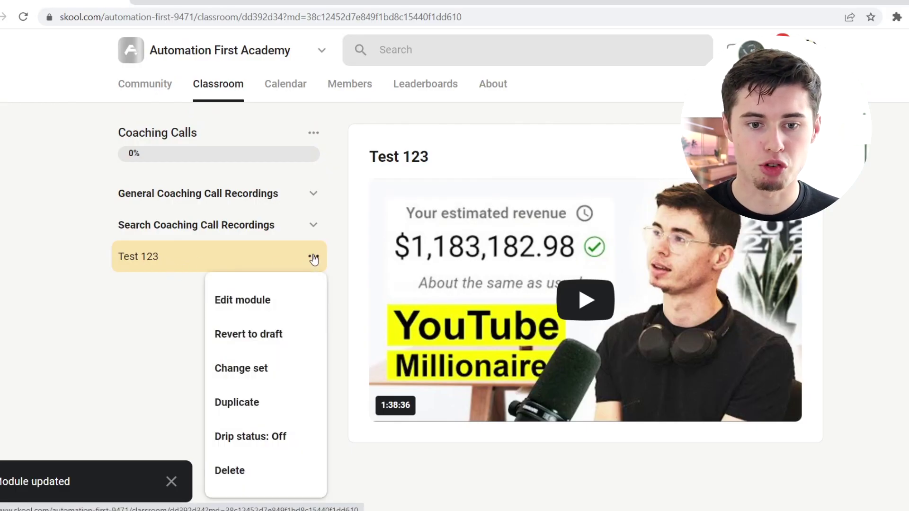
left_click(314, 258)
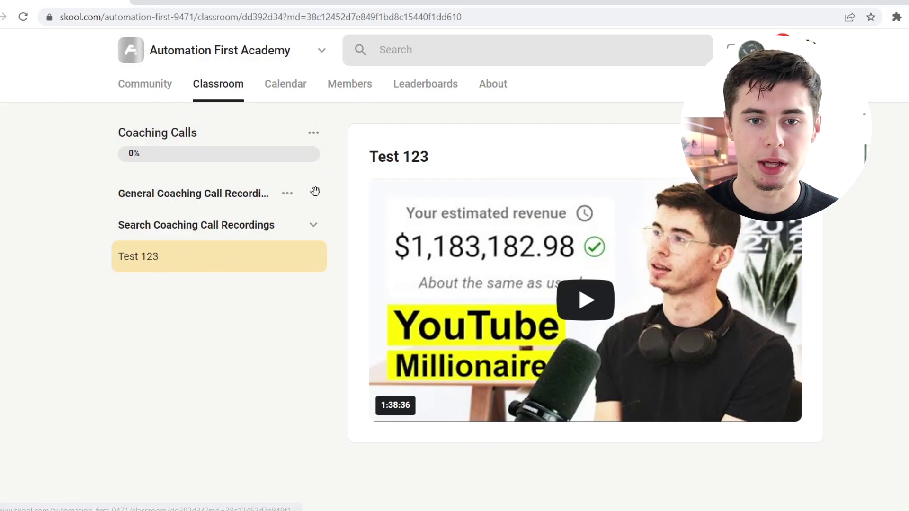
left_click(313, 133)
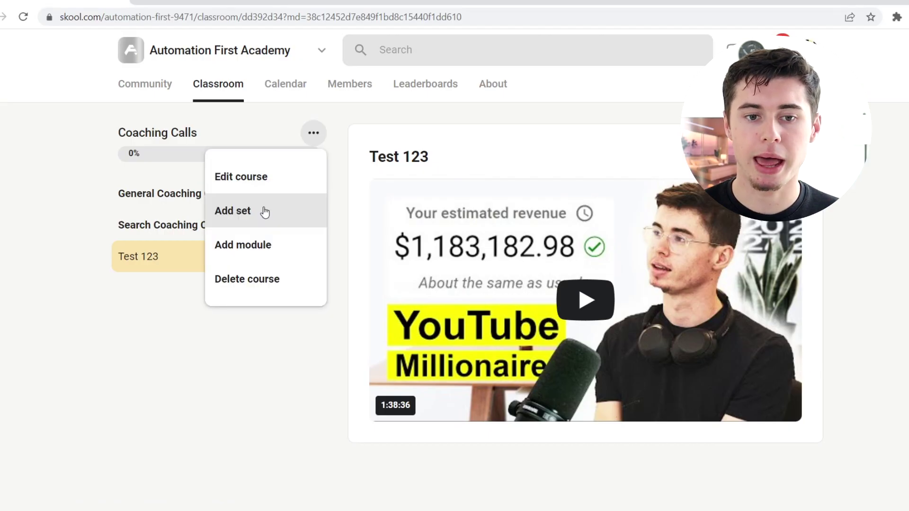
left_click(264, 211)
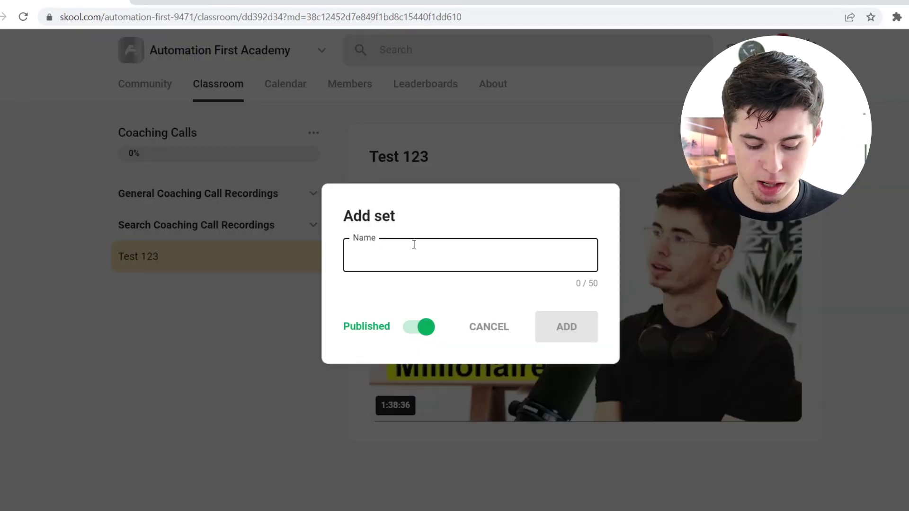
type("123")
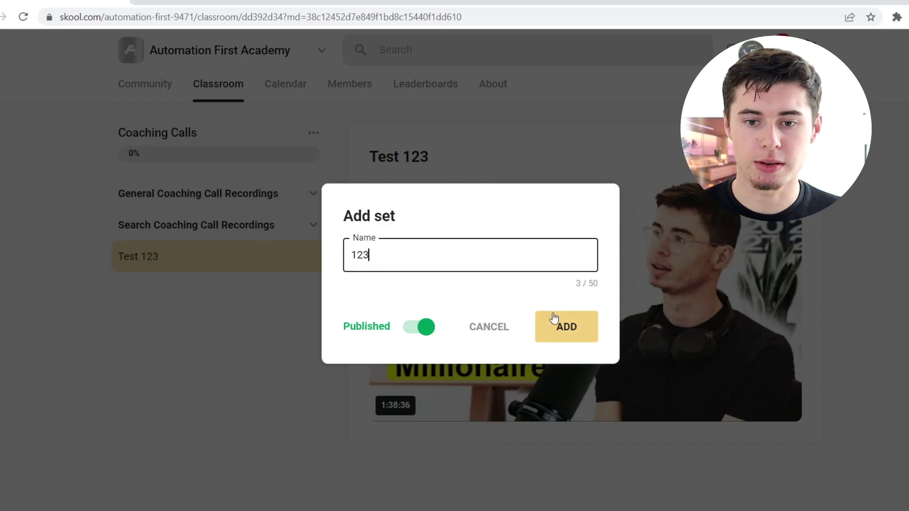
left_click(554, 318)
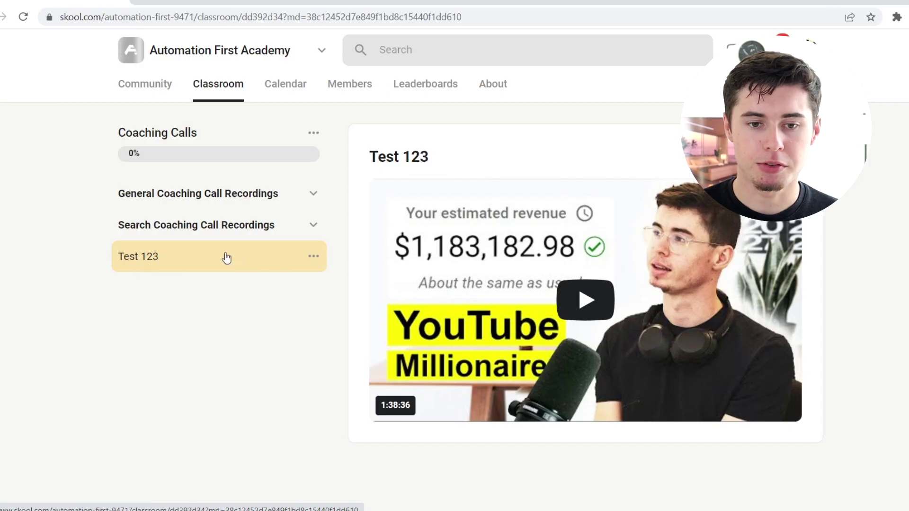
Move the interview lesson into the 'video content' set, then expand Search Coaching Call Recordings.
left_click(313, 258)
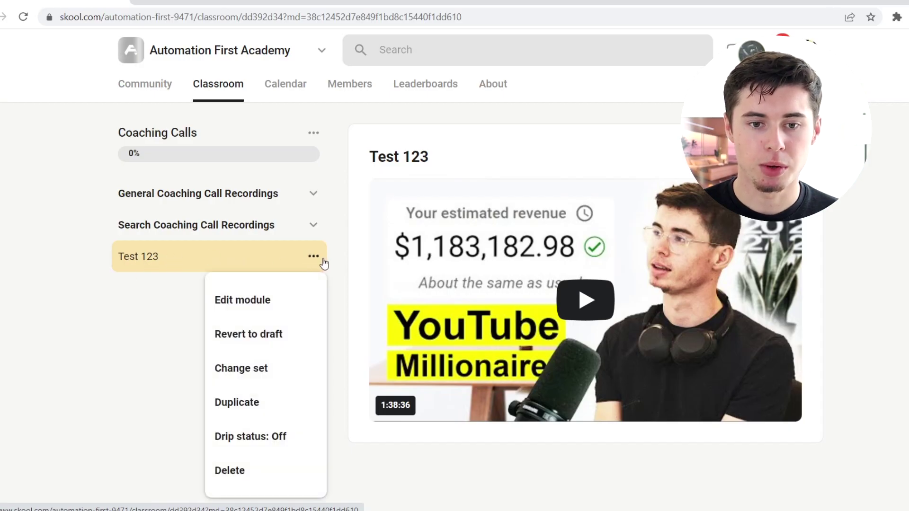
left_click(278, 369)
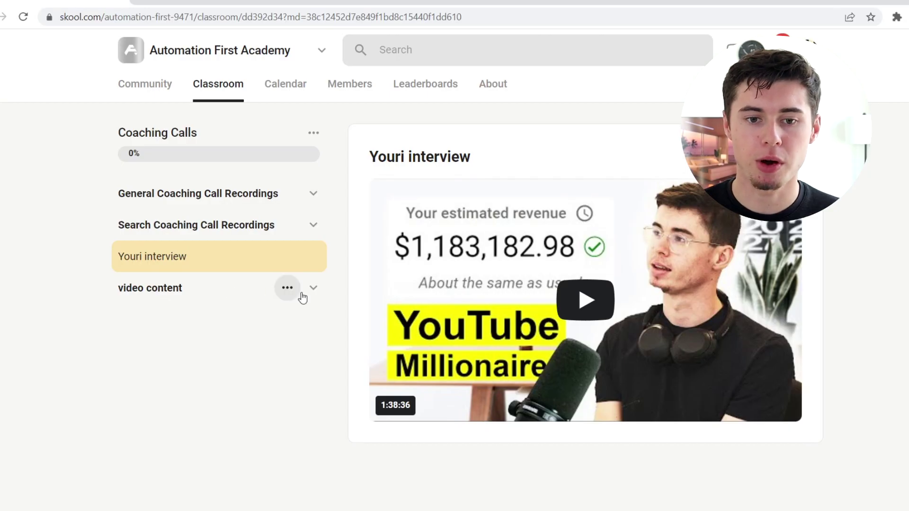
left_click(313, 258)
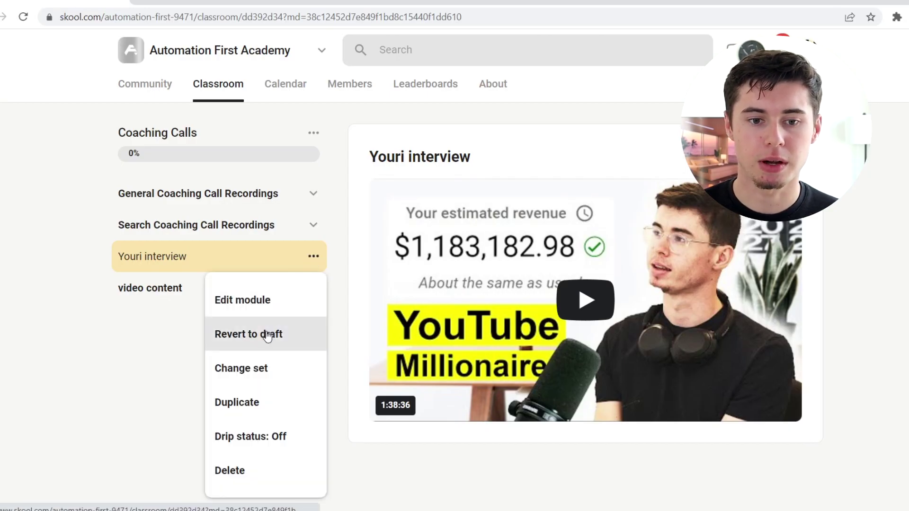
left_click(266, 372)
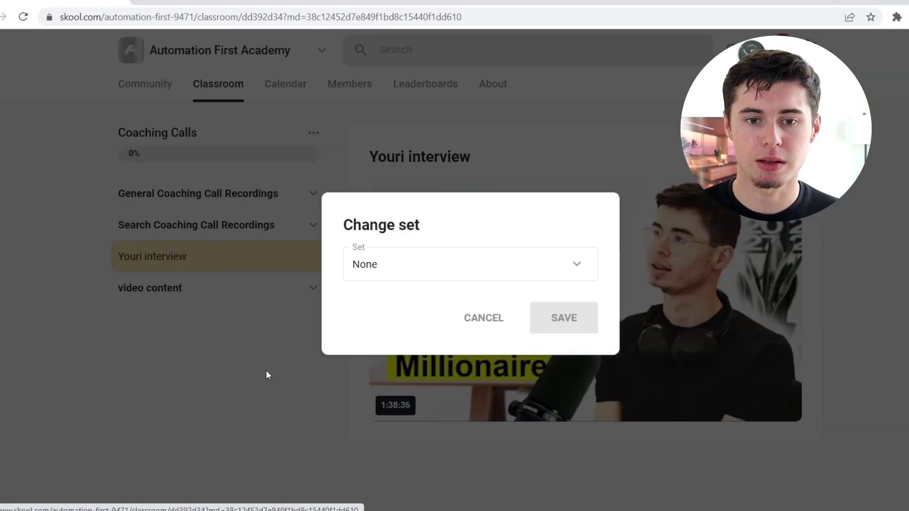
left_click(426, 279)
left_click(408, 408)
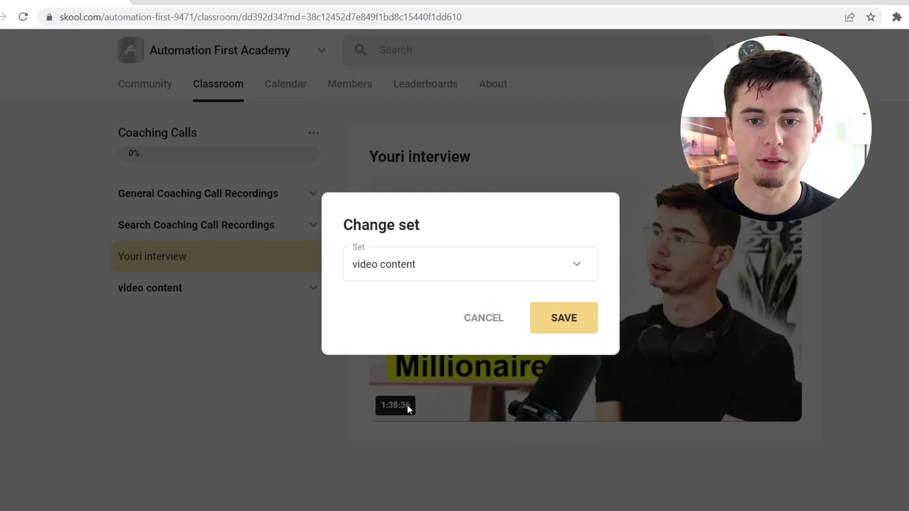
left_click(569, 325)
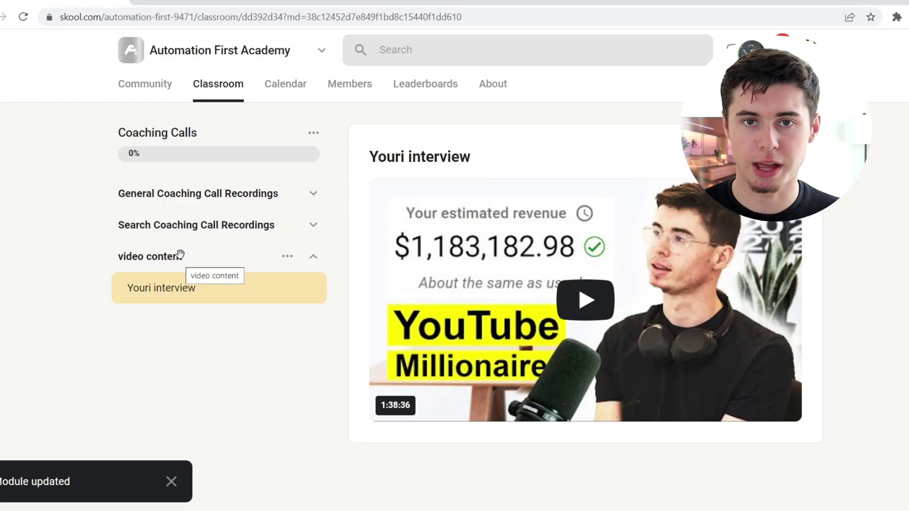
left_click(295, 229)
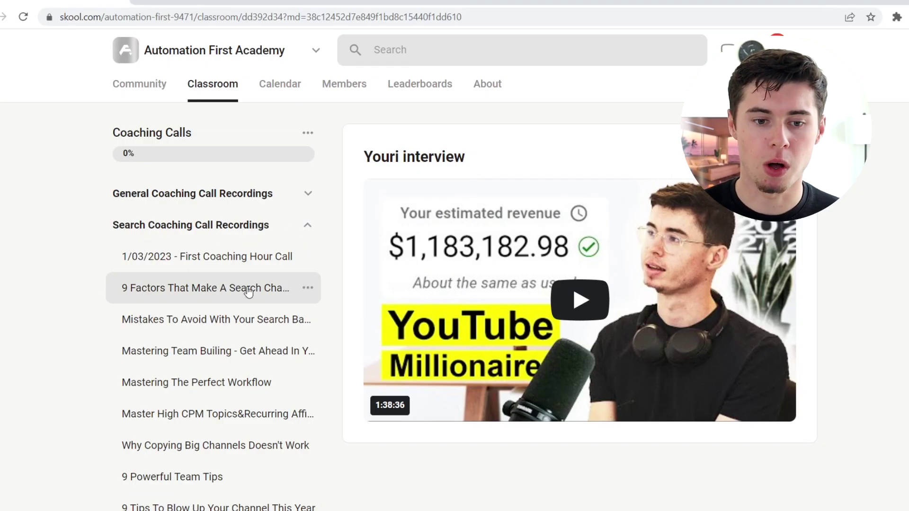
Browse the course lessons and SEO Secrets set options, then view the June 2023 calendar.
scroll(251, 291, "down", 4)
scroll(249, 221, "up", 1)
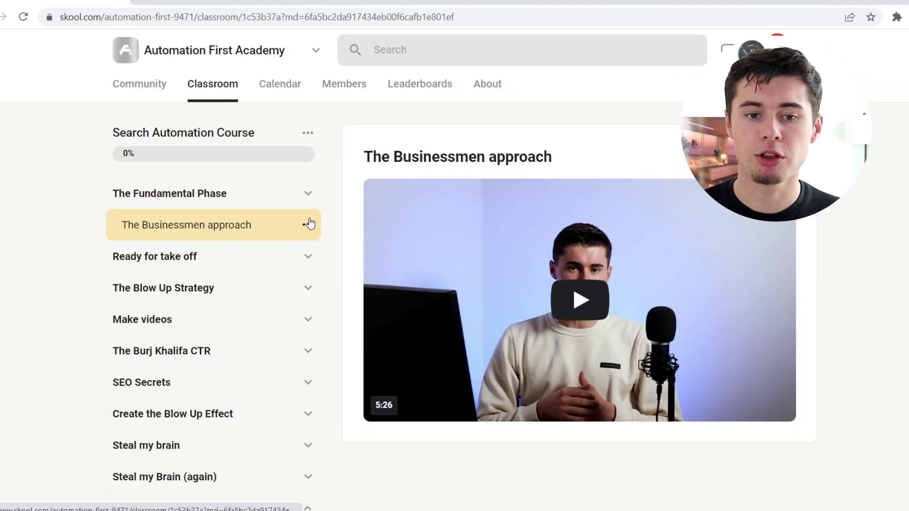
scroll(284, 225, "down", 5)
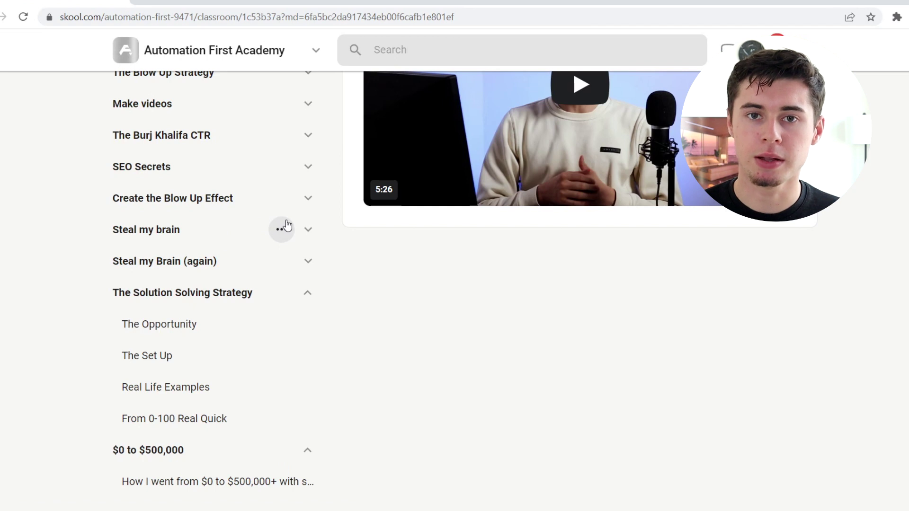
left_click(288, 169)
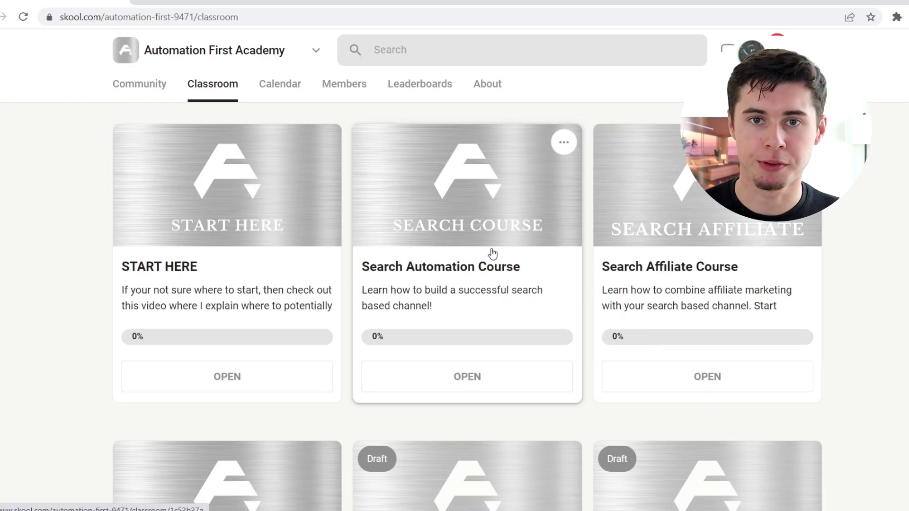
left_click(296, 88)
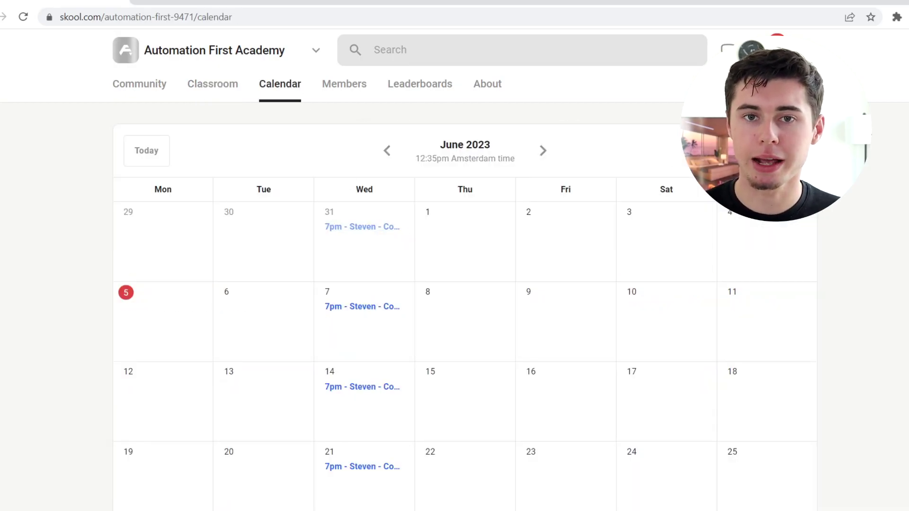
Scroll through the June 2023 calendar with its Wednesday 7pm events.
scroll(820, 247, "down", 1)
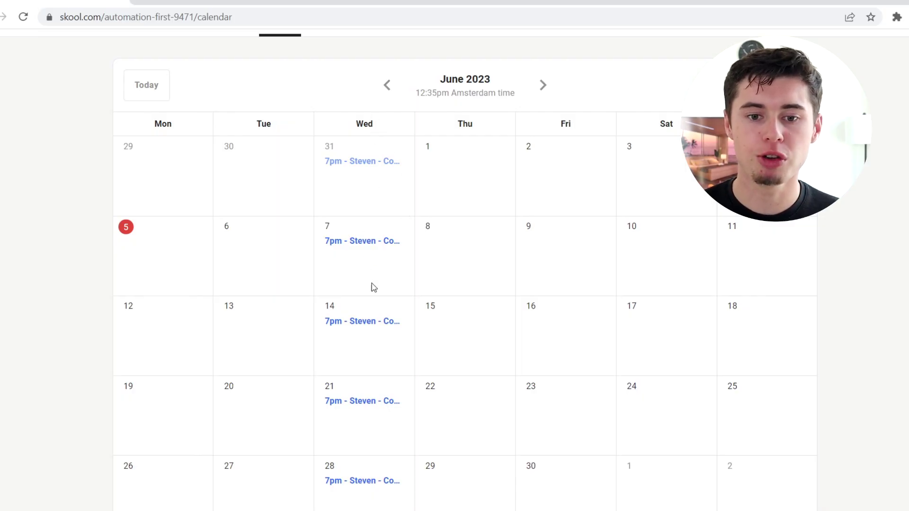
scroll(373, 352, "up", 1)
scroll(368, 343, "down", 2)
scroll(349, 341, "up", 1)
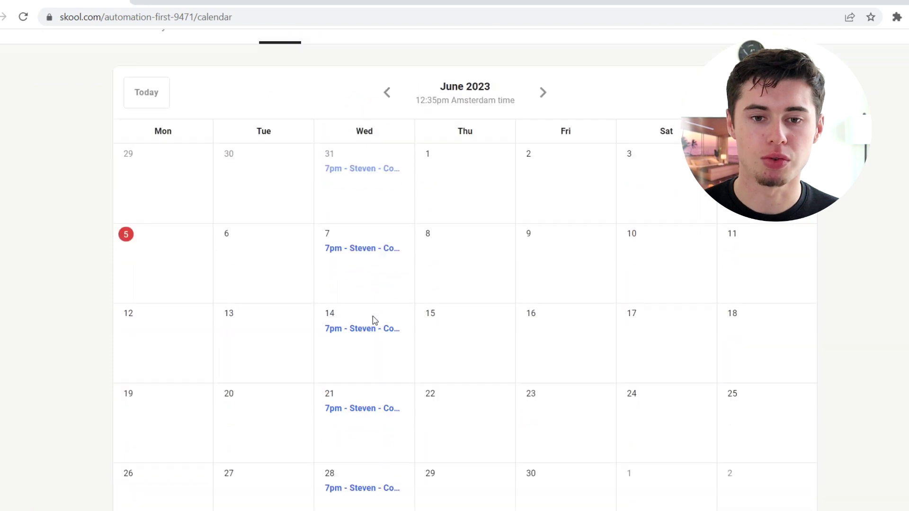
scroll(371, 319, "up", 1)
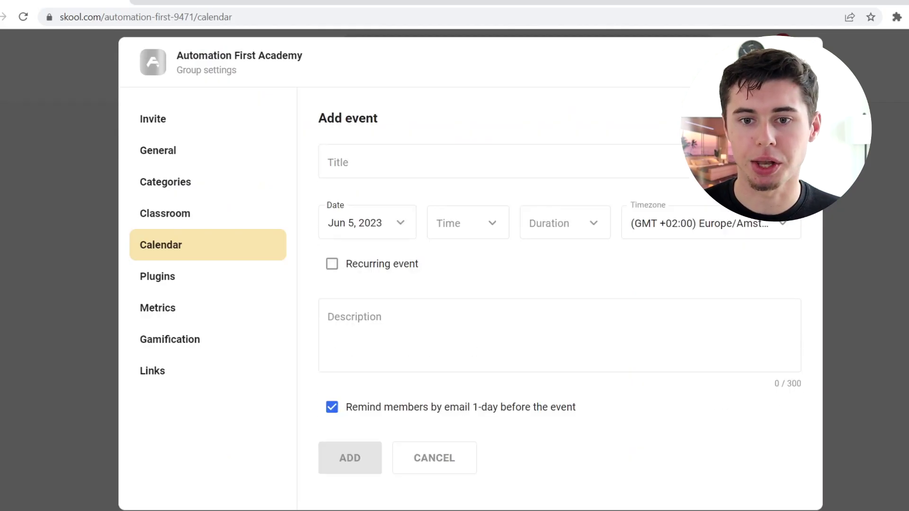
Enter 'Coaching c' as an event title, dismiss the start-time list, and move on to Members.
left_click(456, 148)
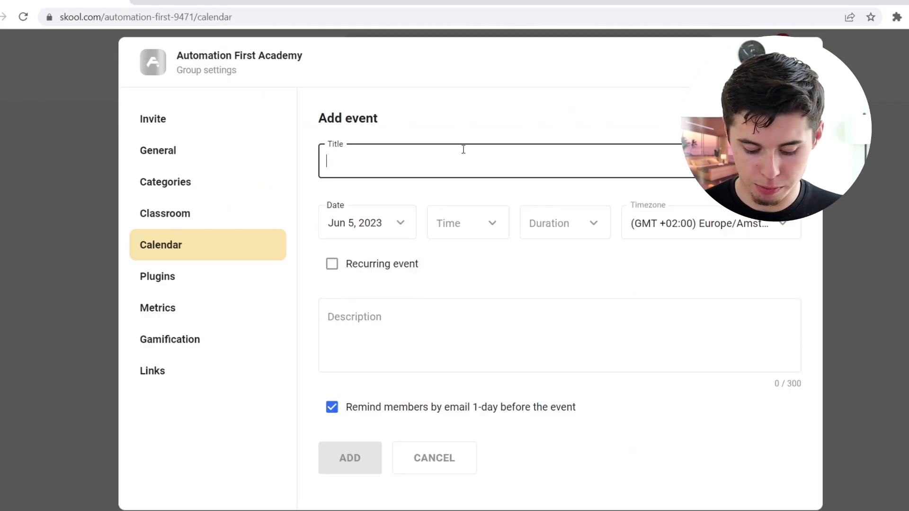
type("Coaching call")
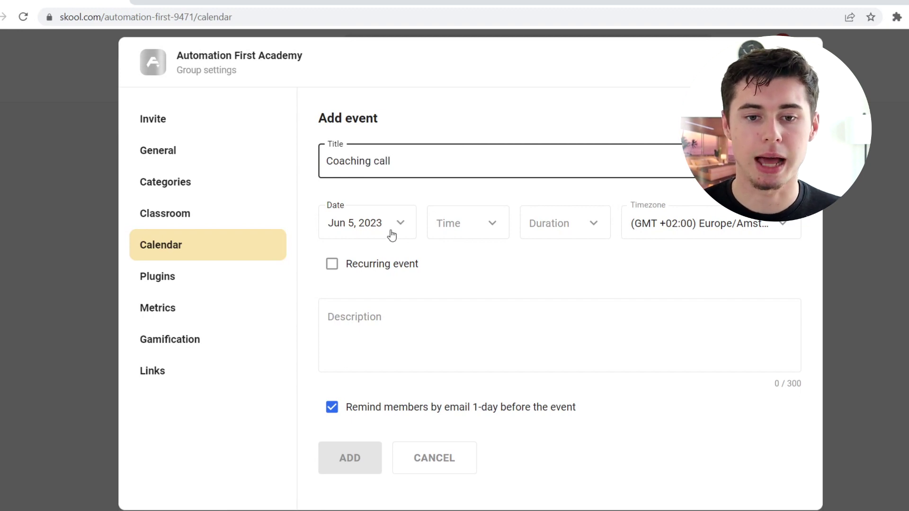
left_click(470, 232)
left_click(570, 227)
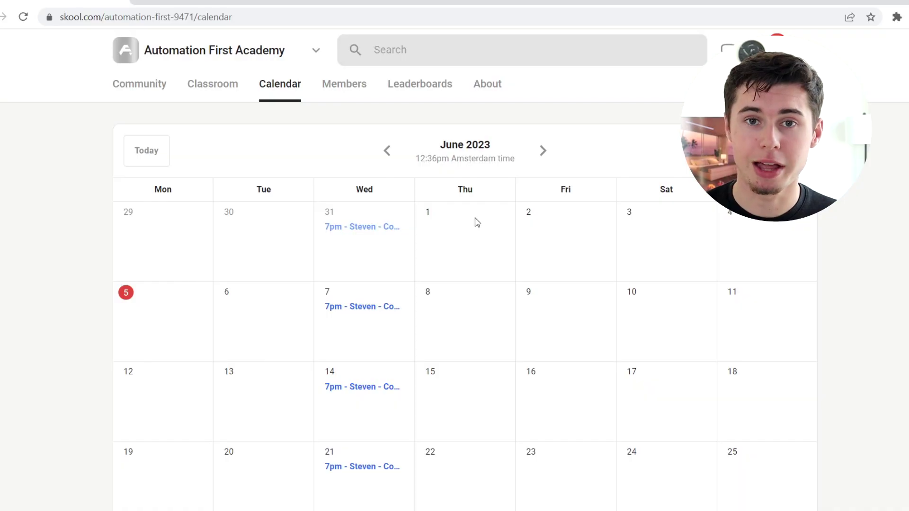
left_click(344, 84)
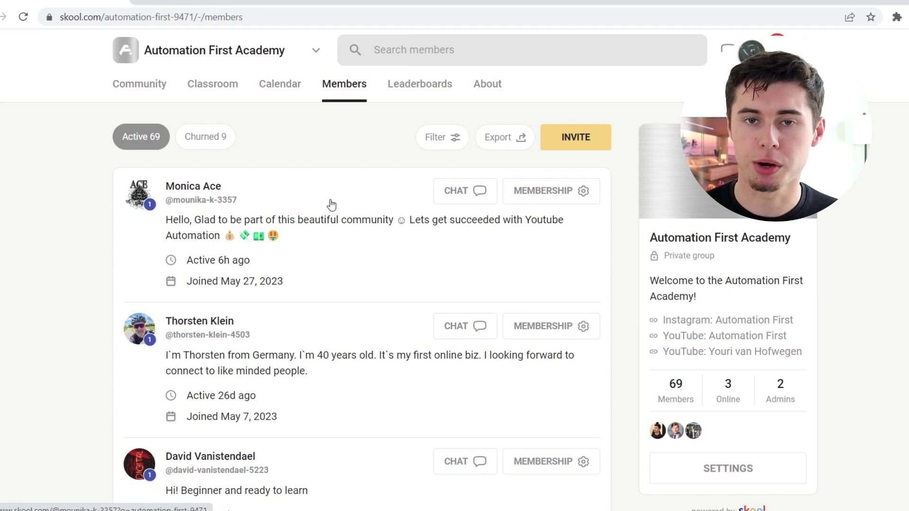
Open the Leaderboards to see the members' level breakdown.
left_click(420, 84)
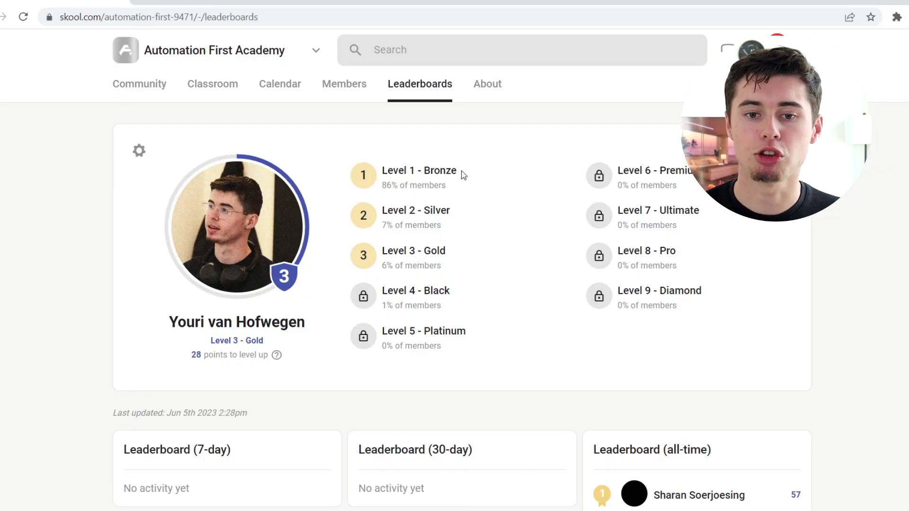
Scroll through the leaderboard levels and all-time rankings, clearing an accidental text selection along the way.
scroll(498, 171, "down", 8)
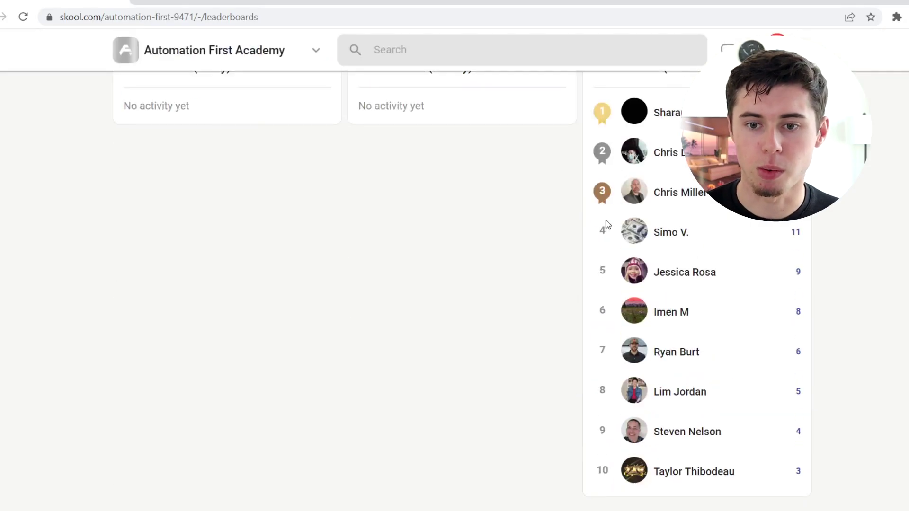
scroll(757, 290, "up", 6)
scroll(757, 290, "down", 2)
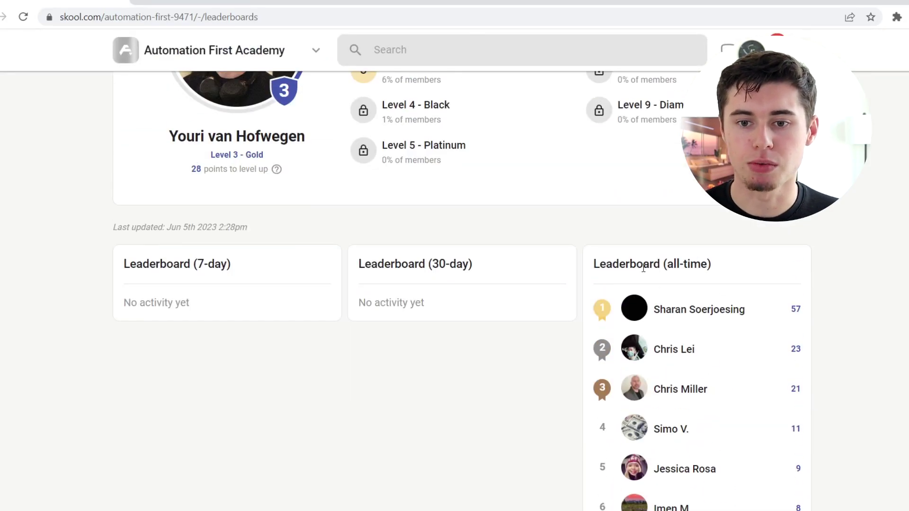
left_click_drag(605, 260, 723, 258)
left_click(722, 258)
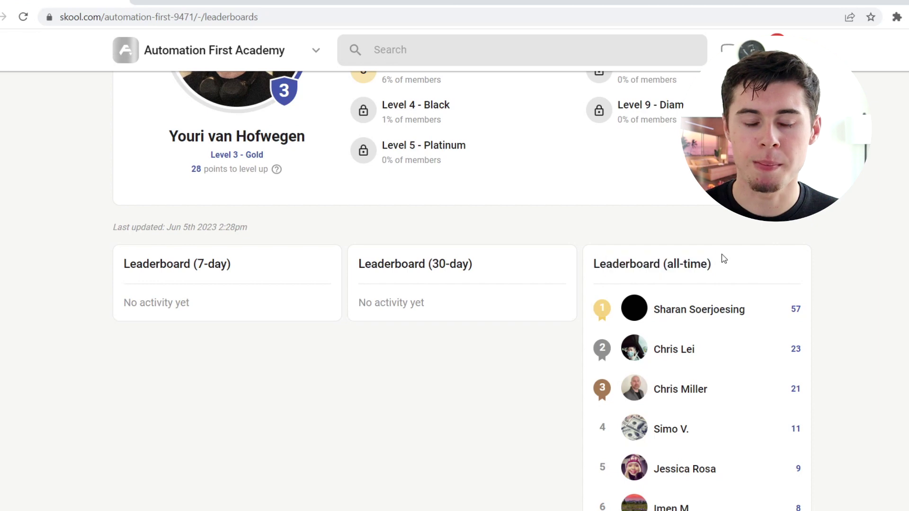
scroll(771, 287, "down", 4)
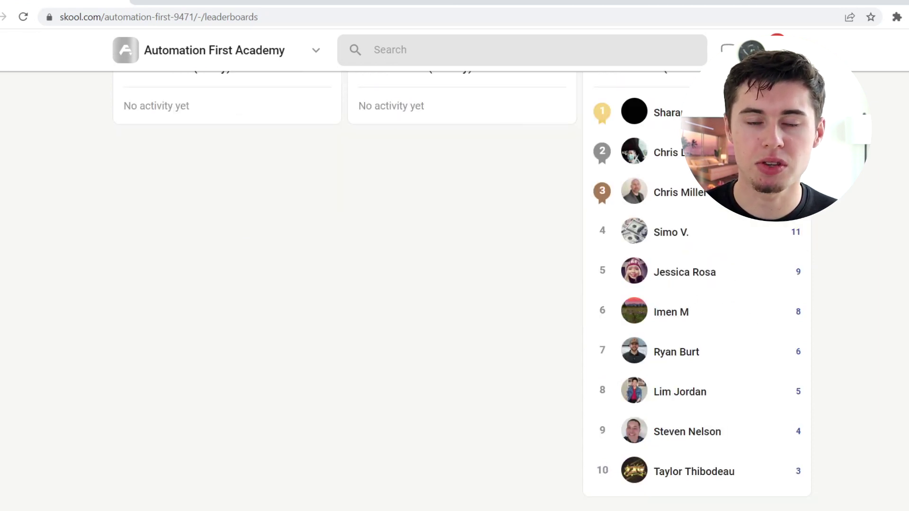
scroll(639, 138, "up", 4)
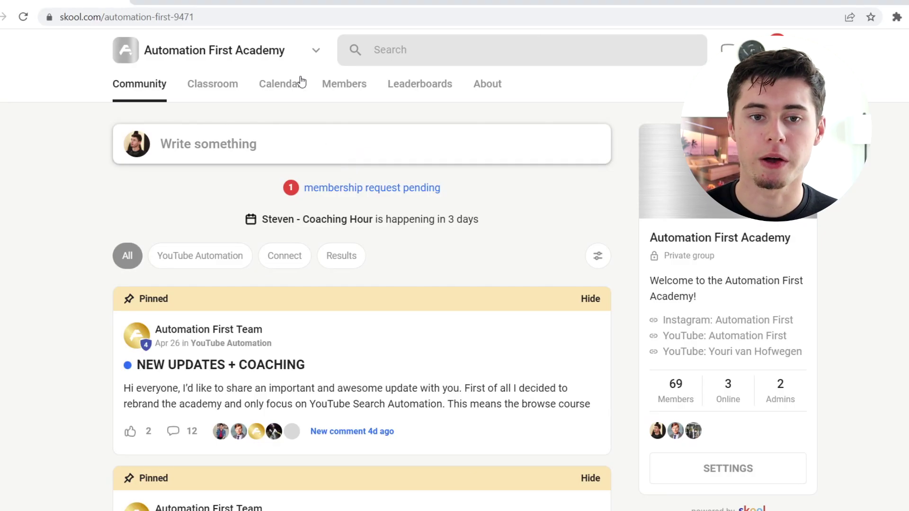
left_click(316, 52)
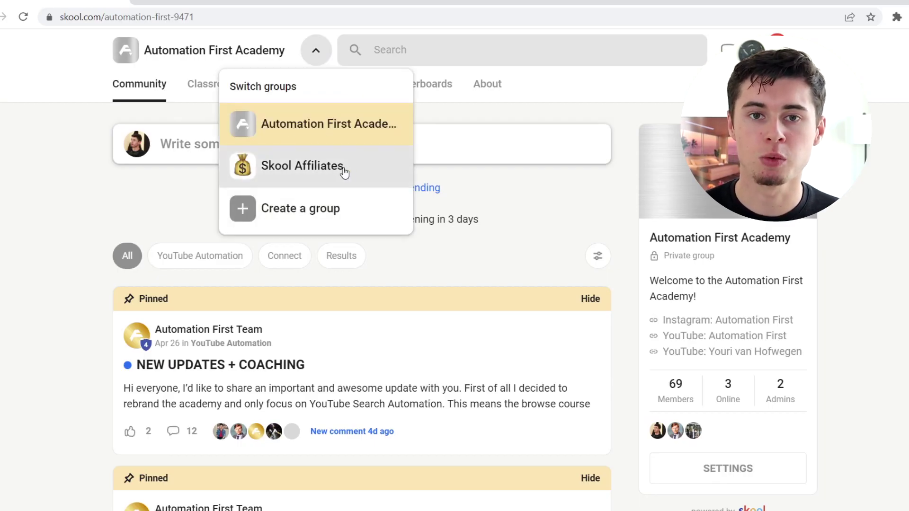
left_click(439, 290)
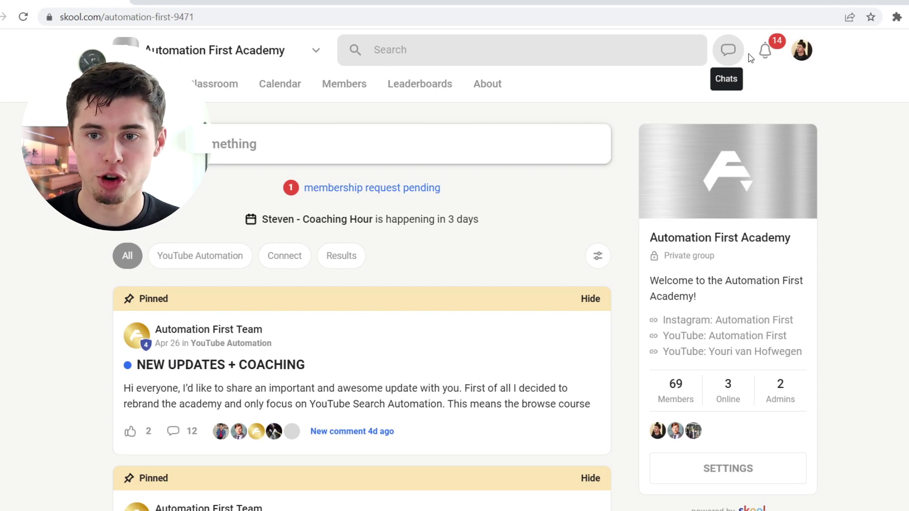
left_click(765, 49)
left_click(765, 50)
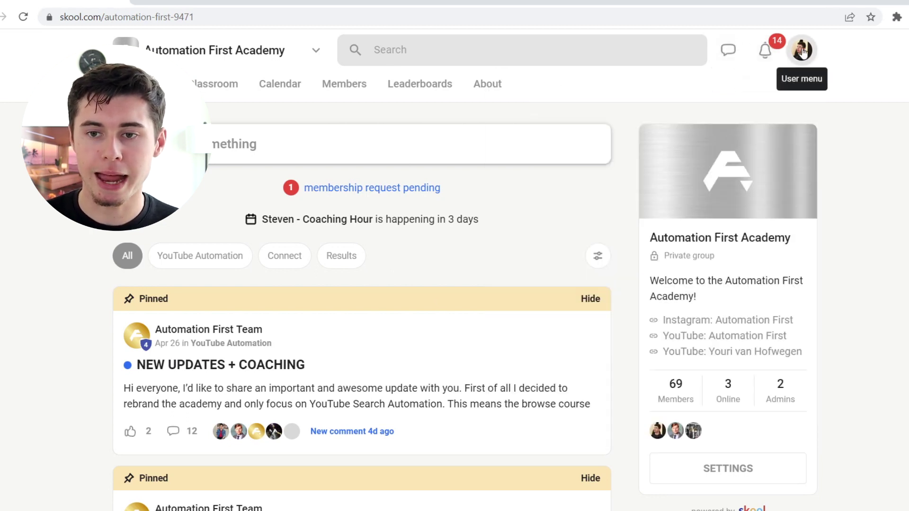
left_click(802, 51)
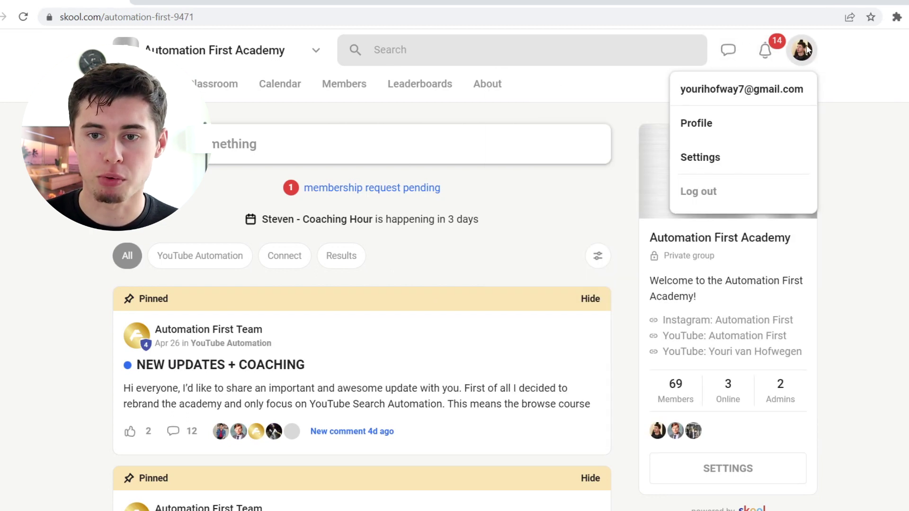
left_click(722, 128)
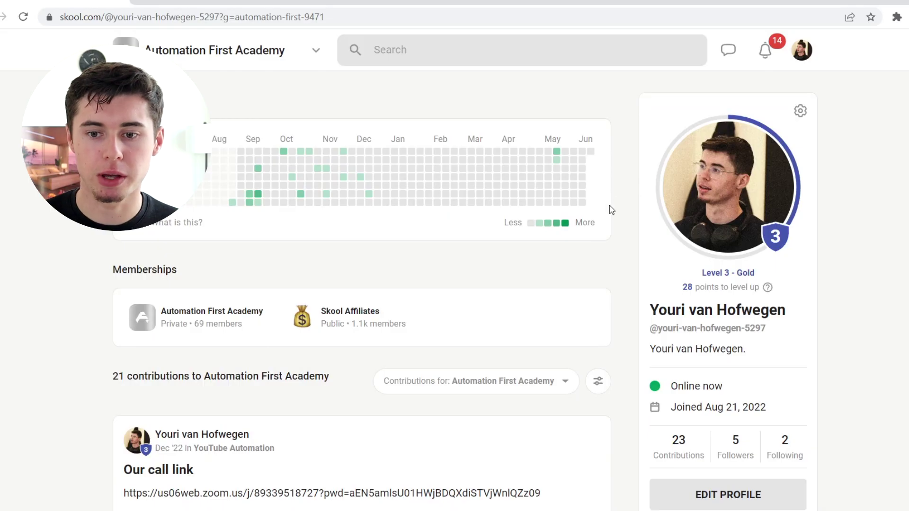
left_click(804, 53)
left_click(780, 172)
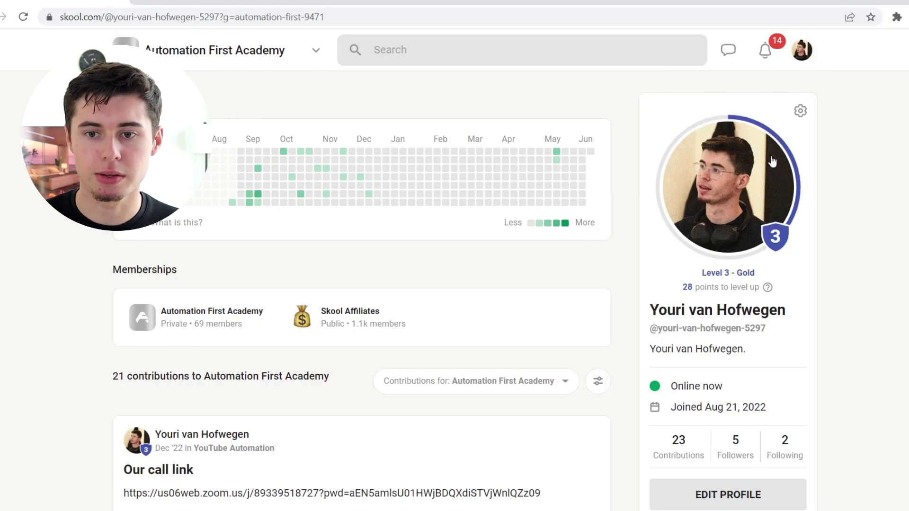